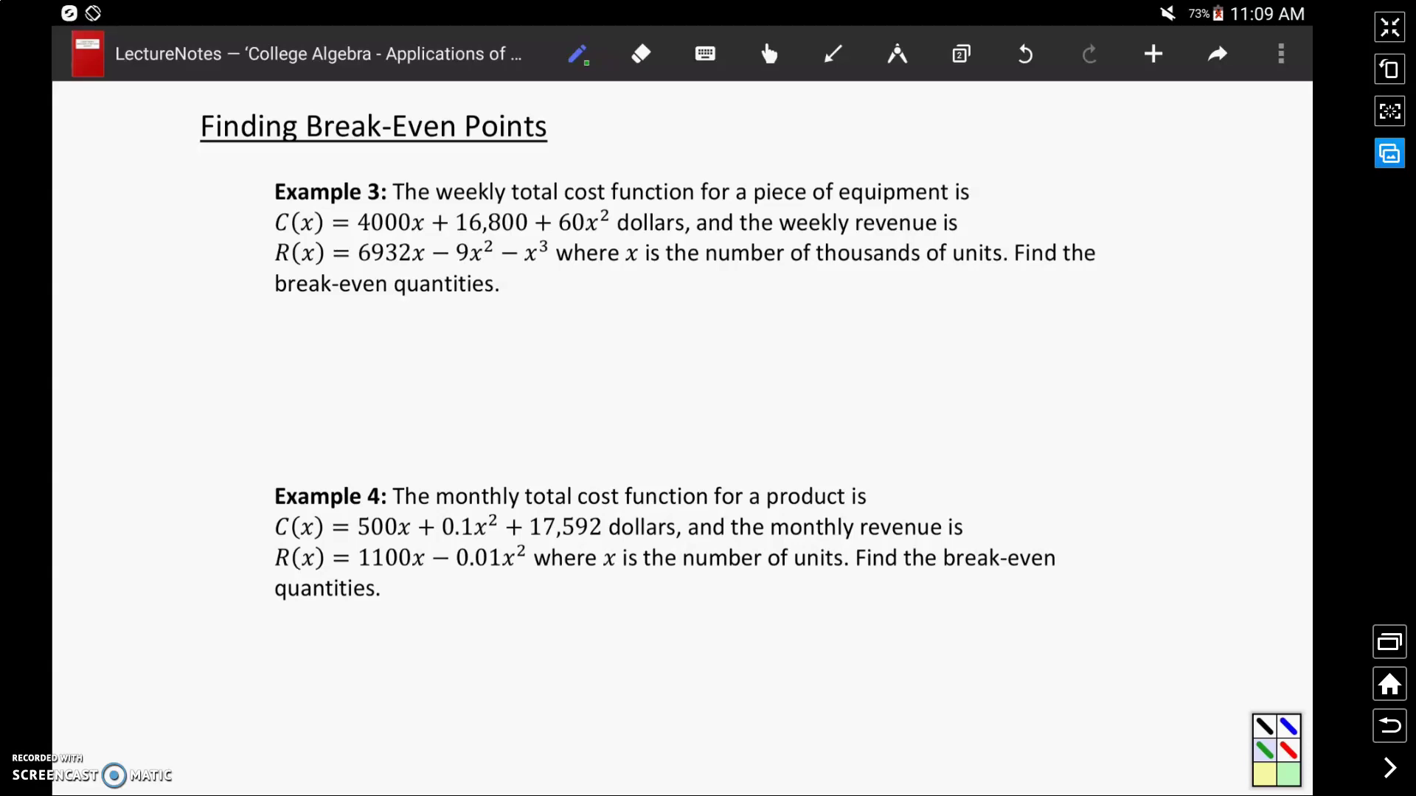
Write 'R(x) =' in green and 'C(x)' in red beneath Example 3.
mouse_move(279, 319)
mouse_down()
mouse_move(266, 351)
mouse_move(338, 354)
mouse_move(382, 323)
mouse_up()
drag(359, 337, 429, 348)
click(1288, 750)
drag(451, 316, 446, 351)
mouse_move(448, 332)
mouse_down()
mouse_move(463, 351)
mouse_move(444, 352)
mouse_up()
drag(467, 310, 478, 351)
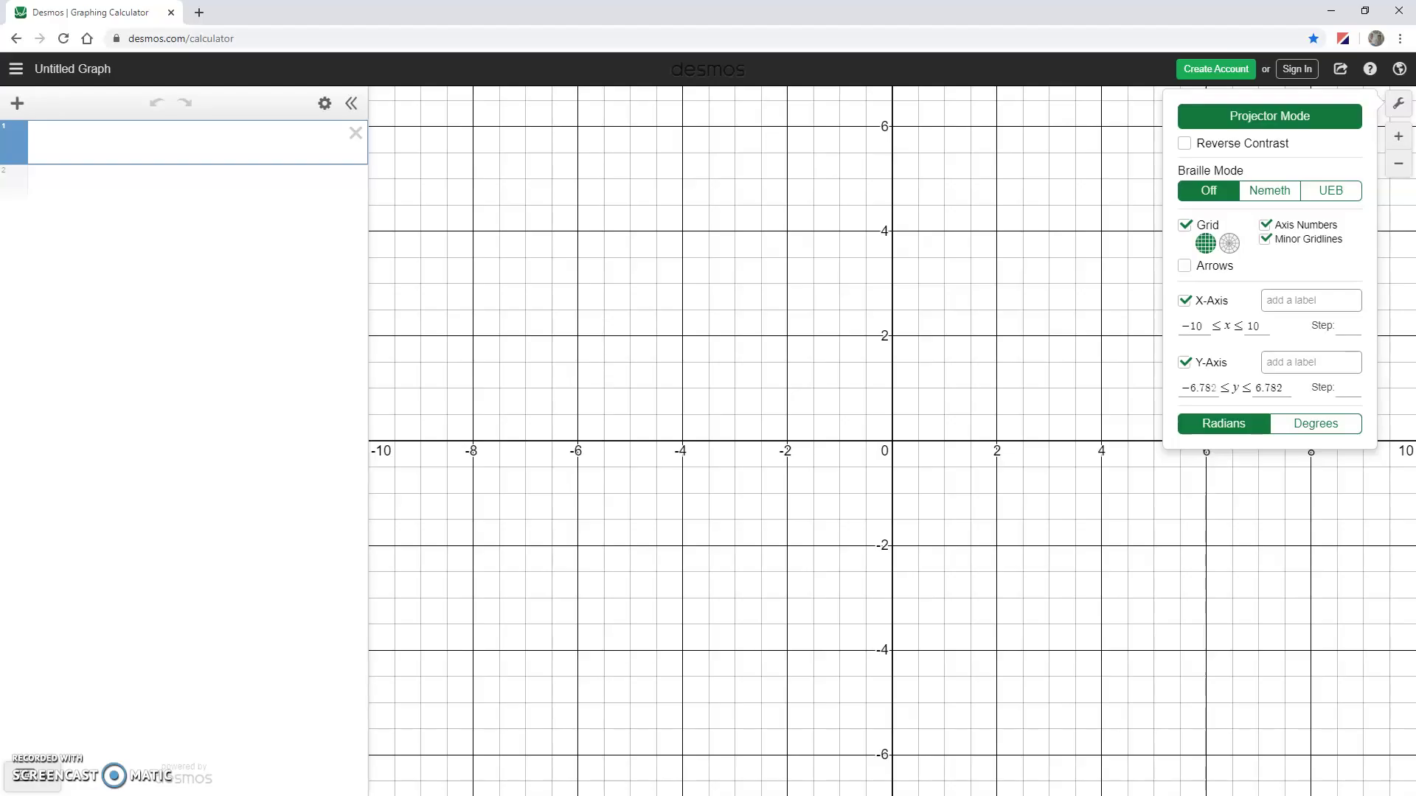
Enter C(x) = 4000x + 16800 + 60x^2 and R(x) = 6932x - 9x^2 - 9x^3 as expressions.
click(150, 155)
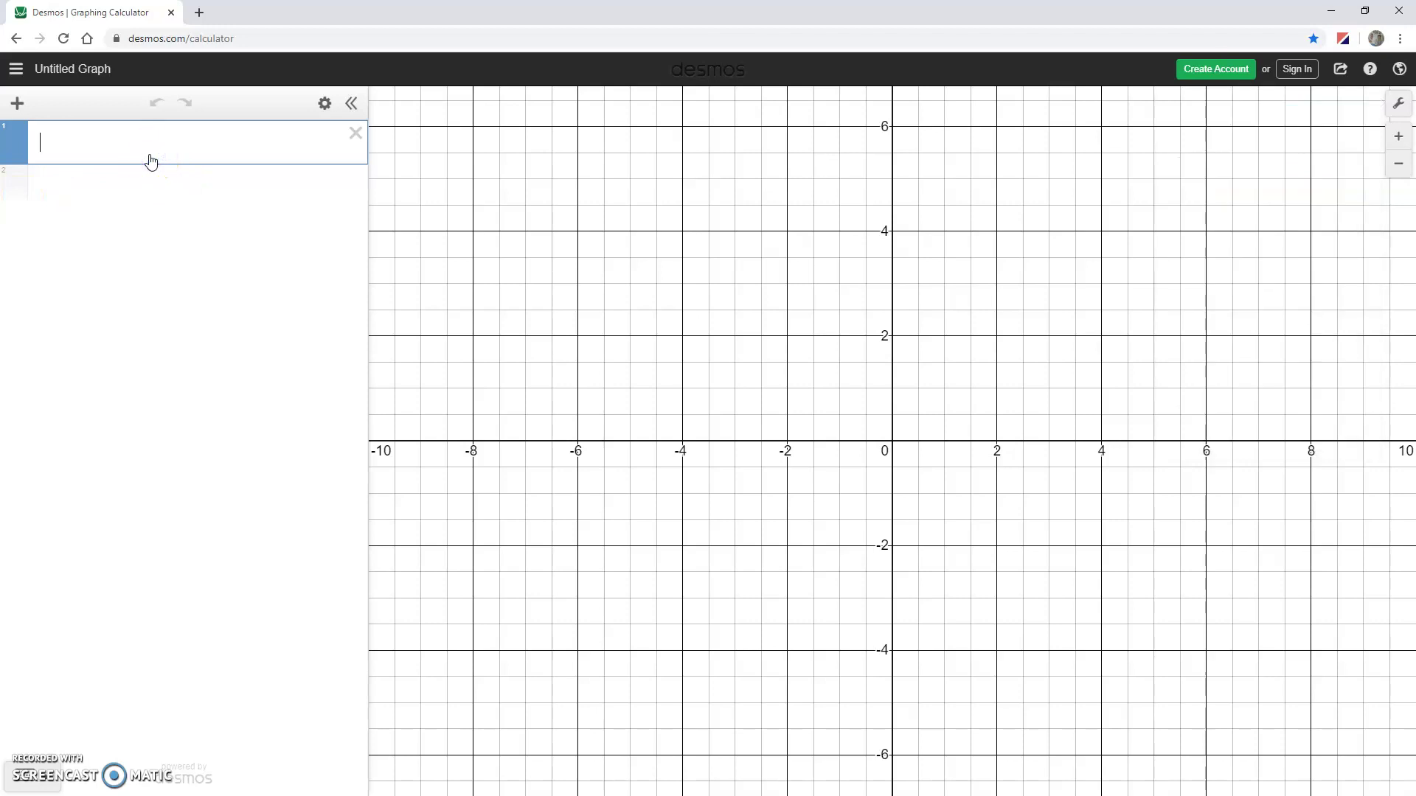
text(C(x))
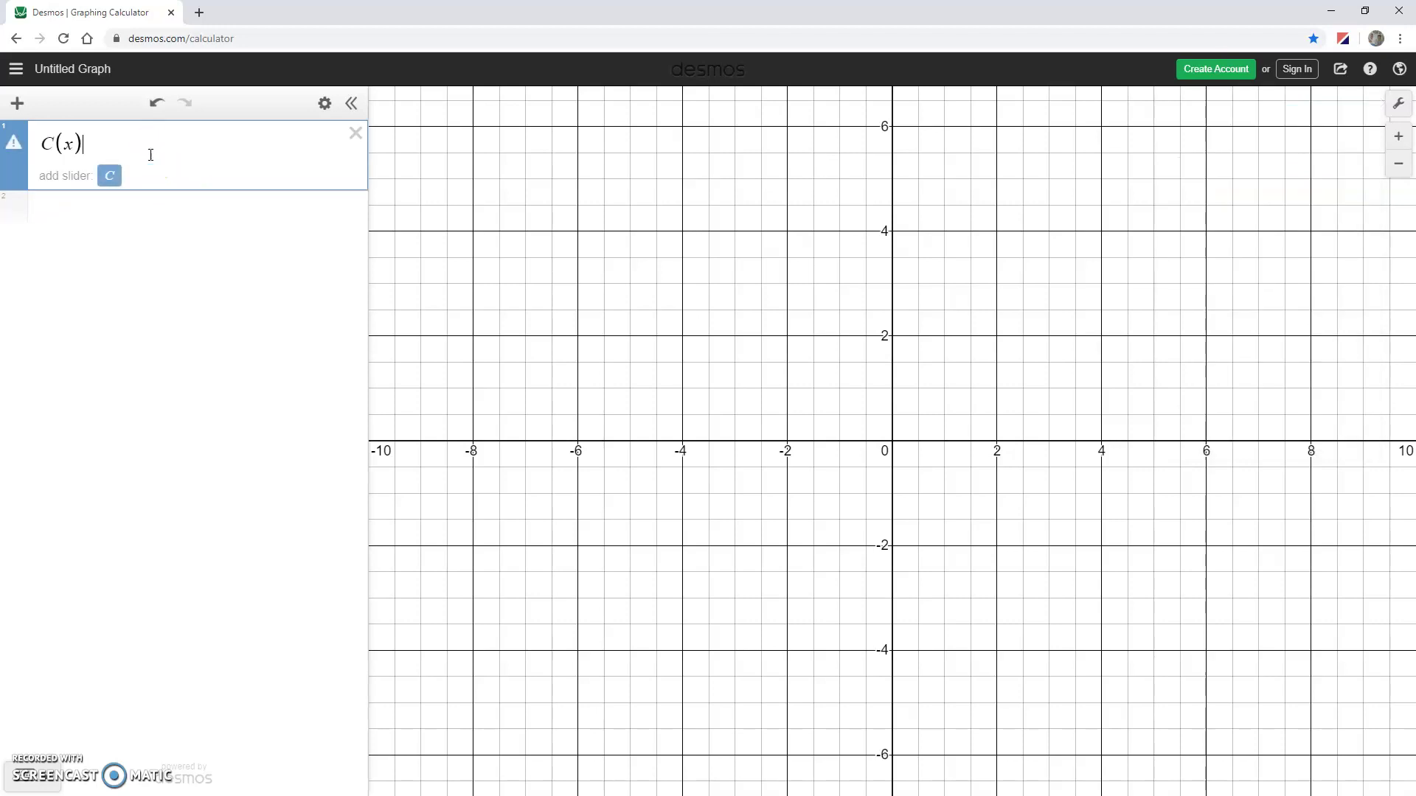
text( = 400)
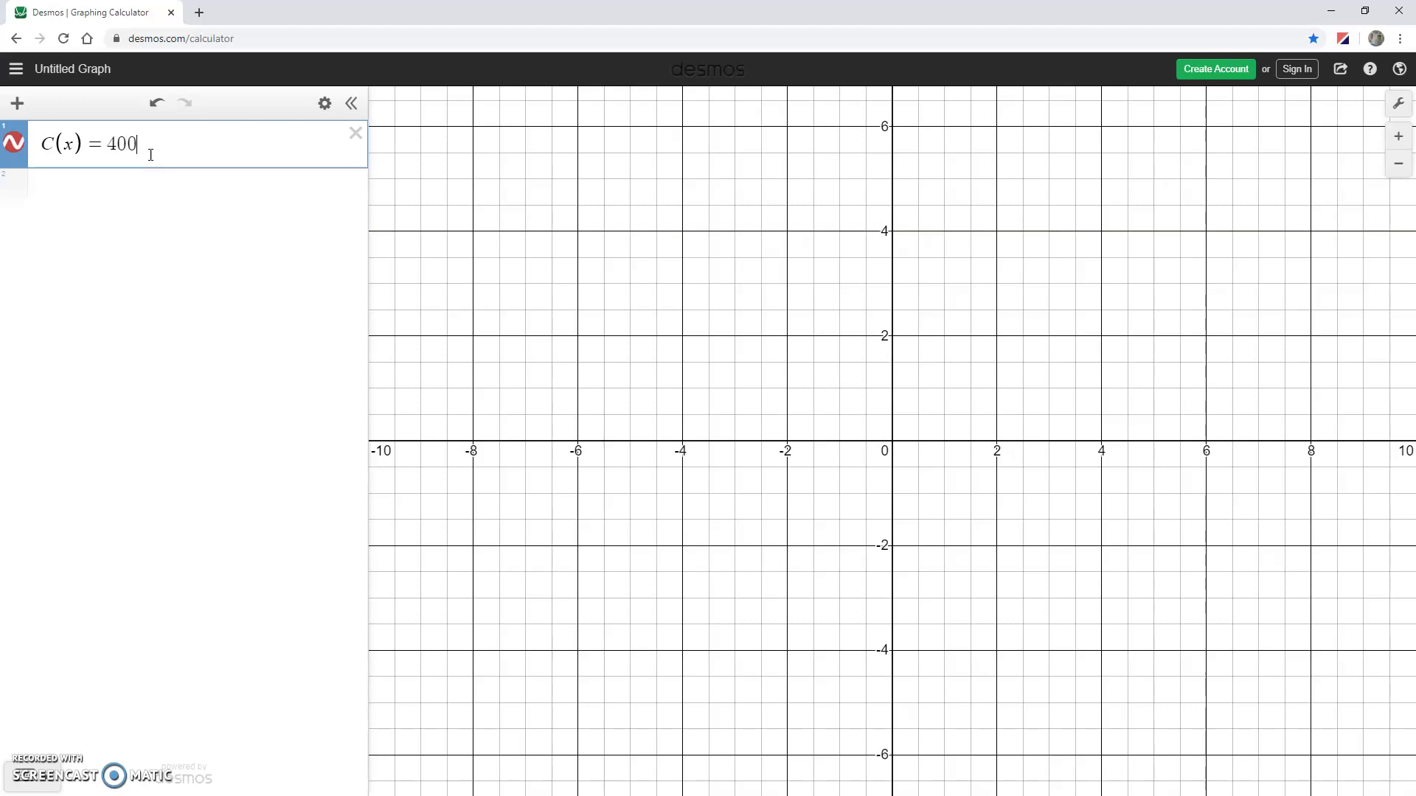
text(0x + 16800 )
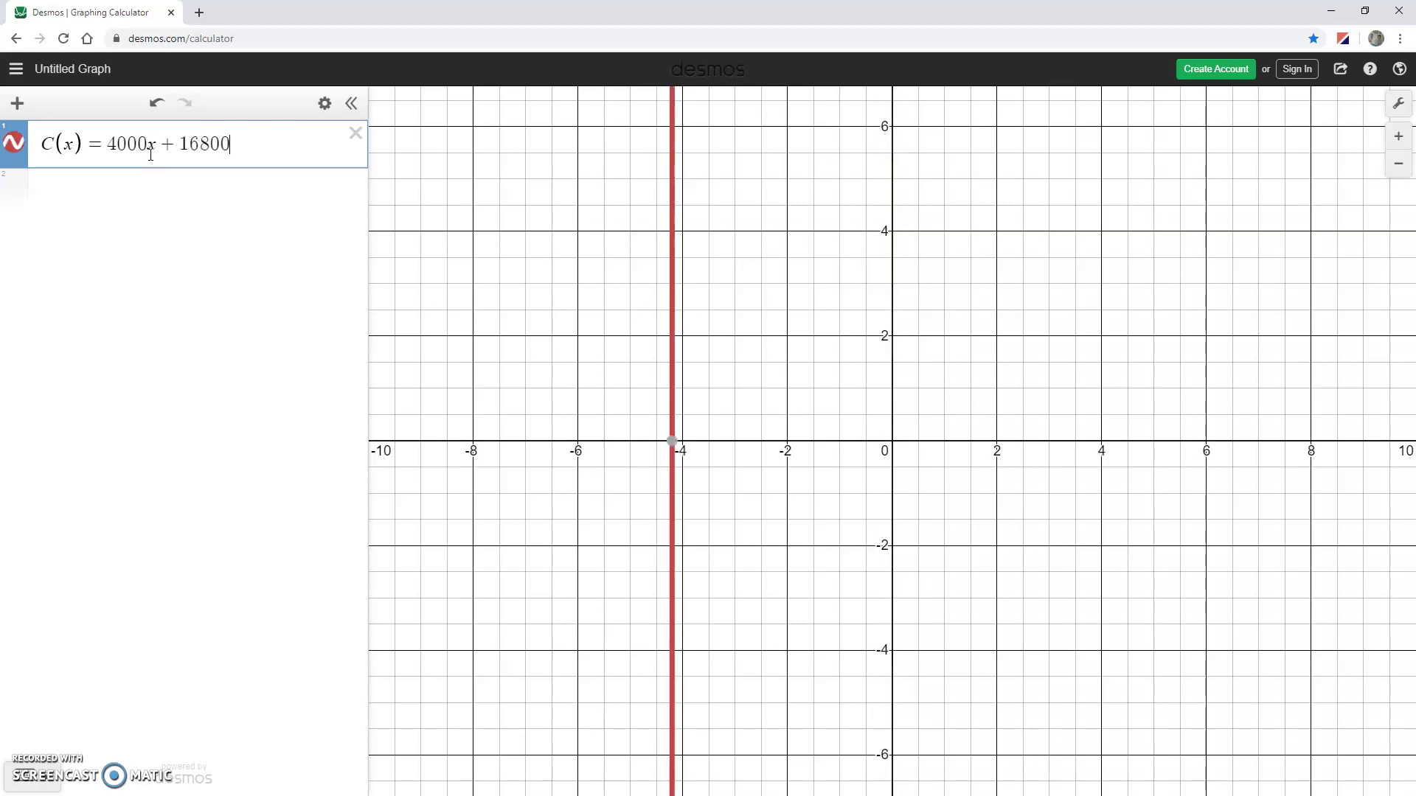
text(+ 60x^2)
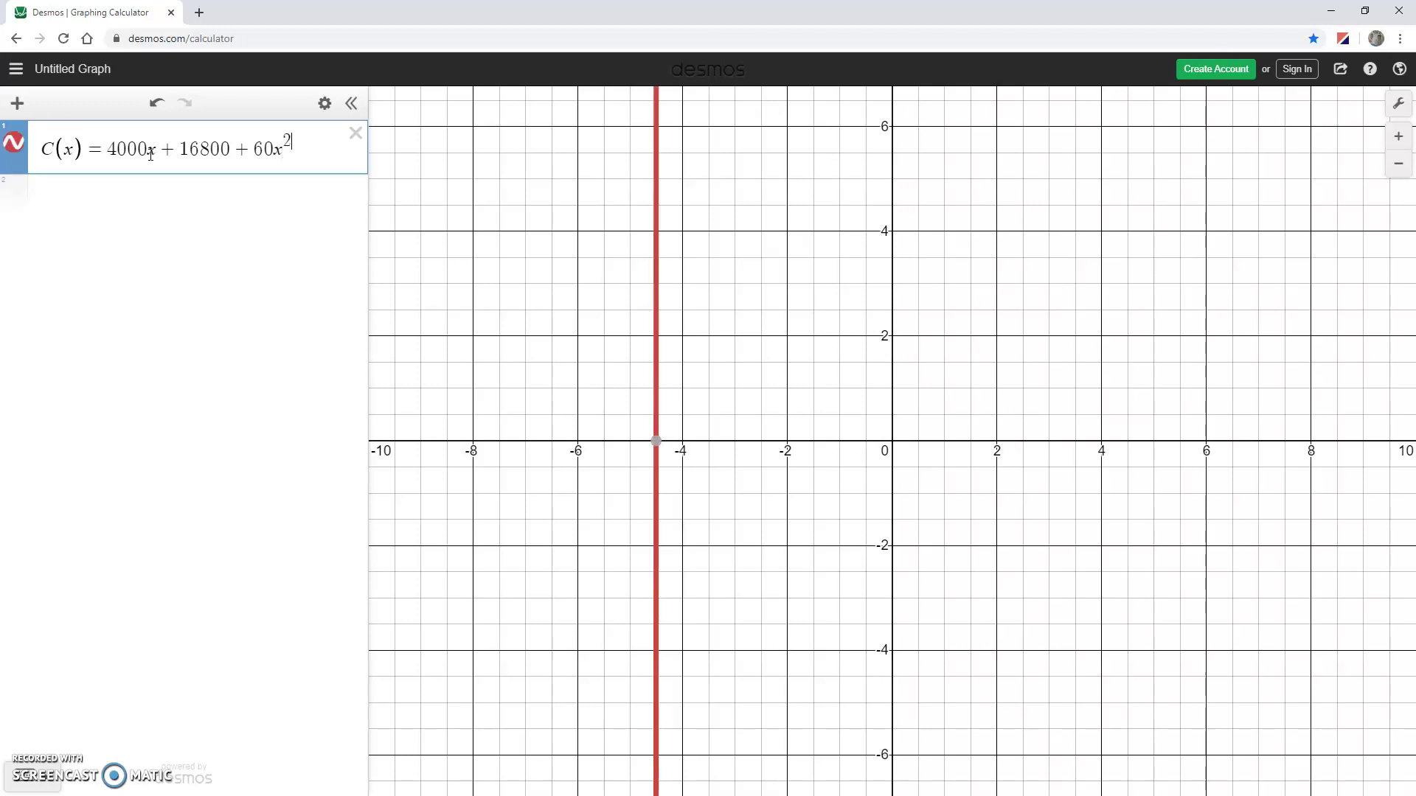
click(145, 201)
text(R(x))
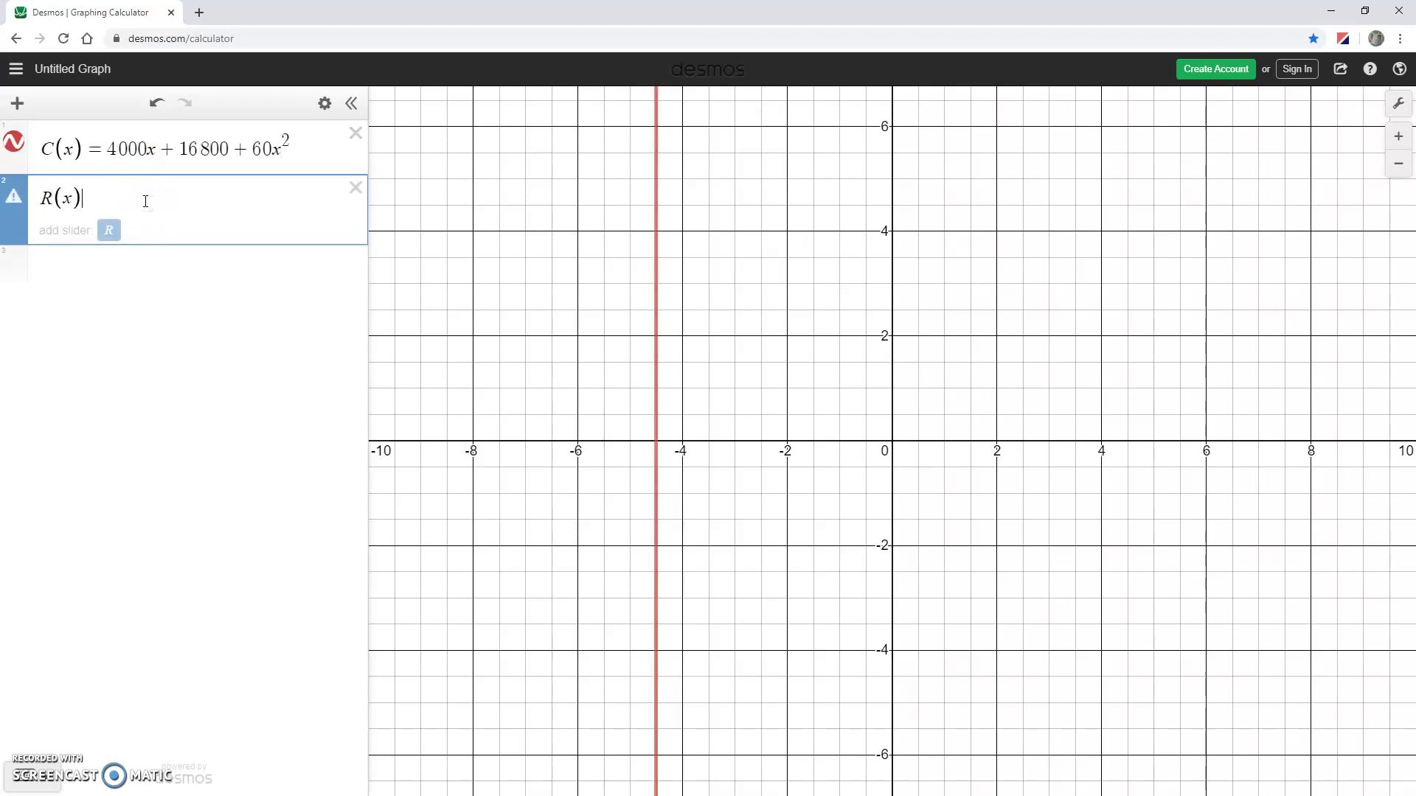
text(=110)
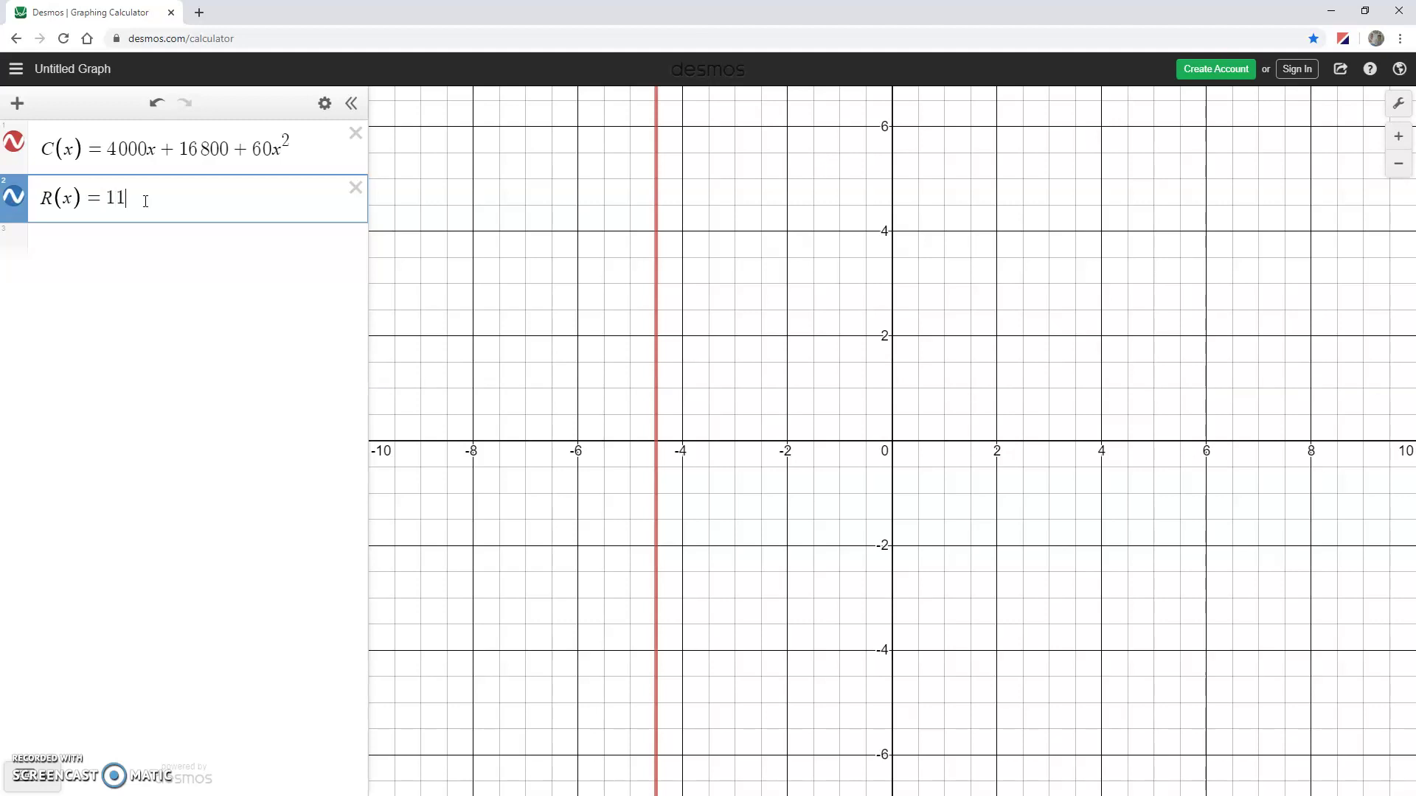
key(BackSpace)
key(BackSpace)
key(BackSpace)
text(6932x)
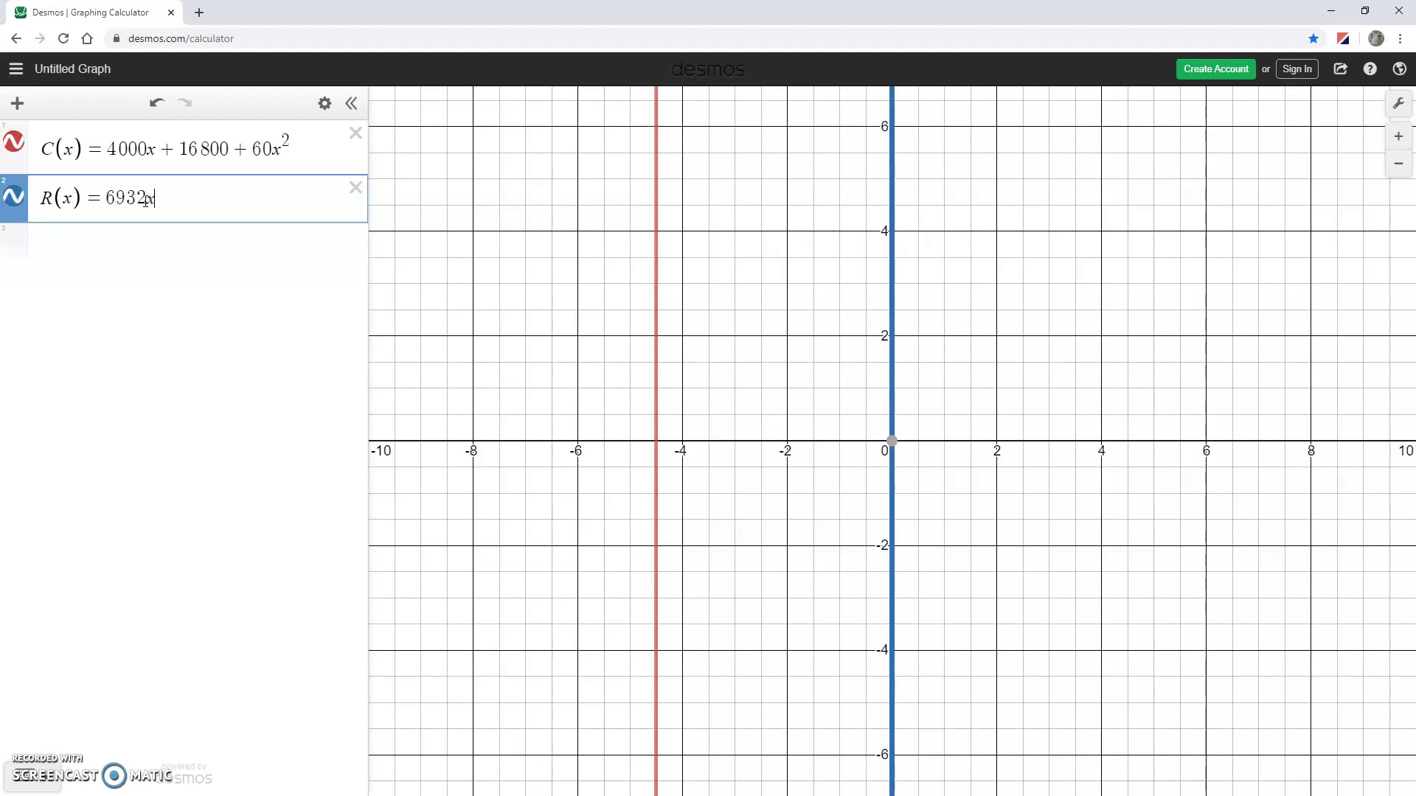
text(-9x^2)
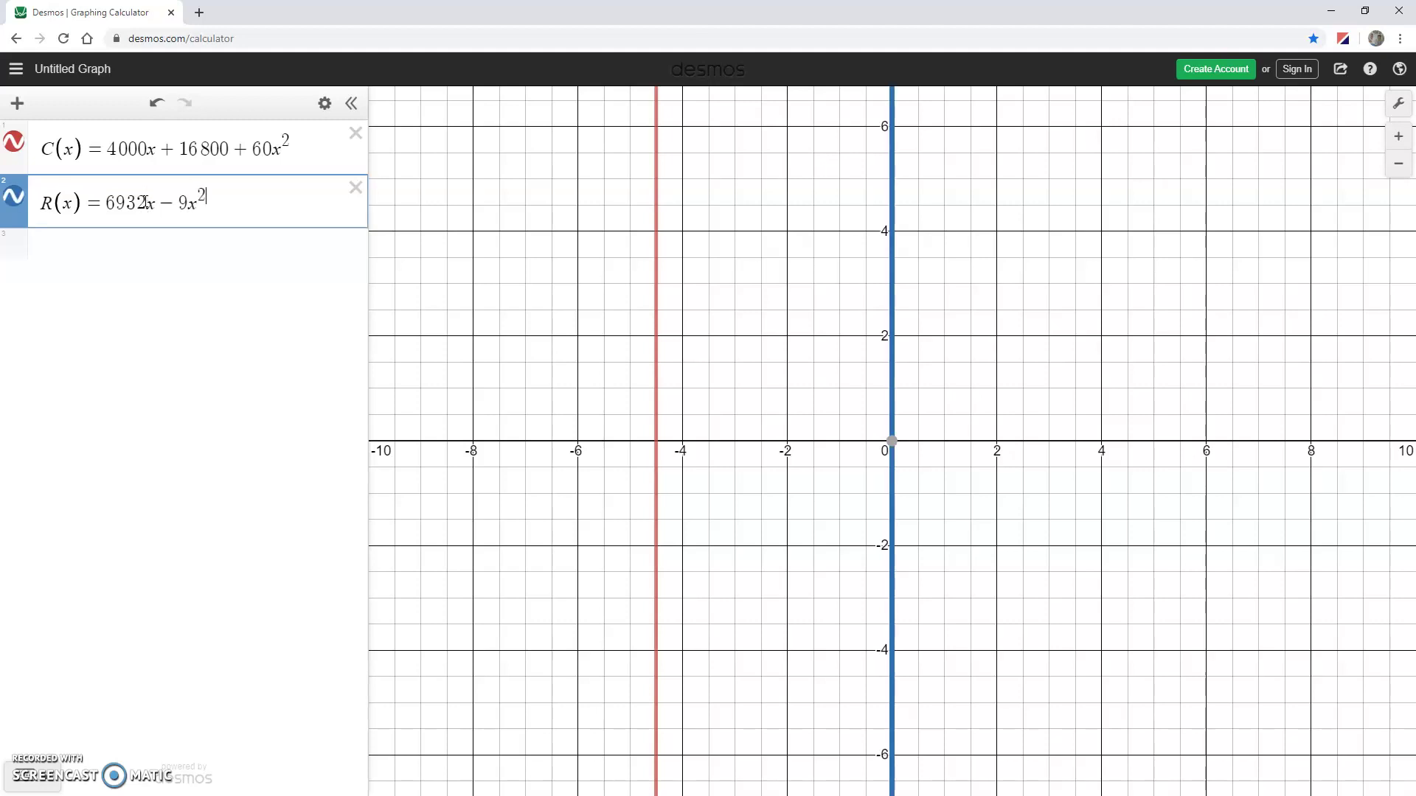
key(Right)
text(- 9x^3)
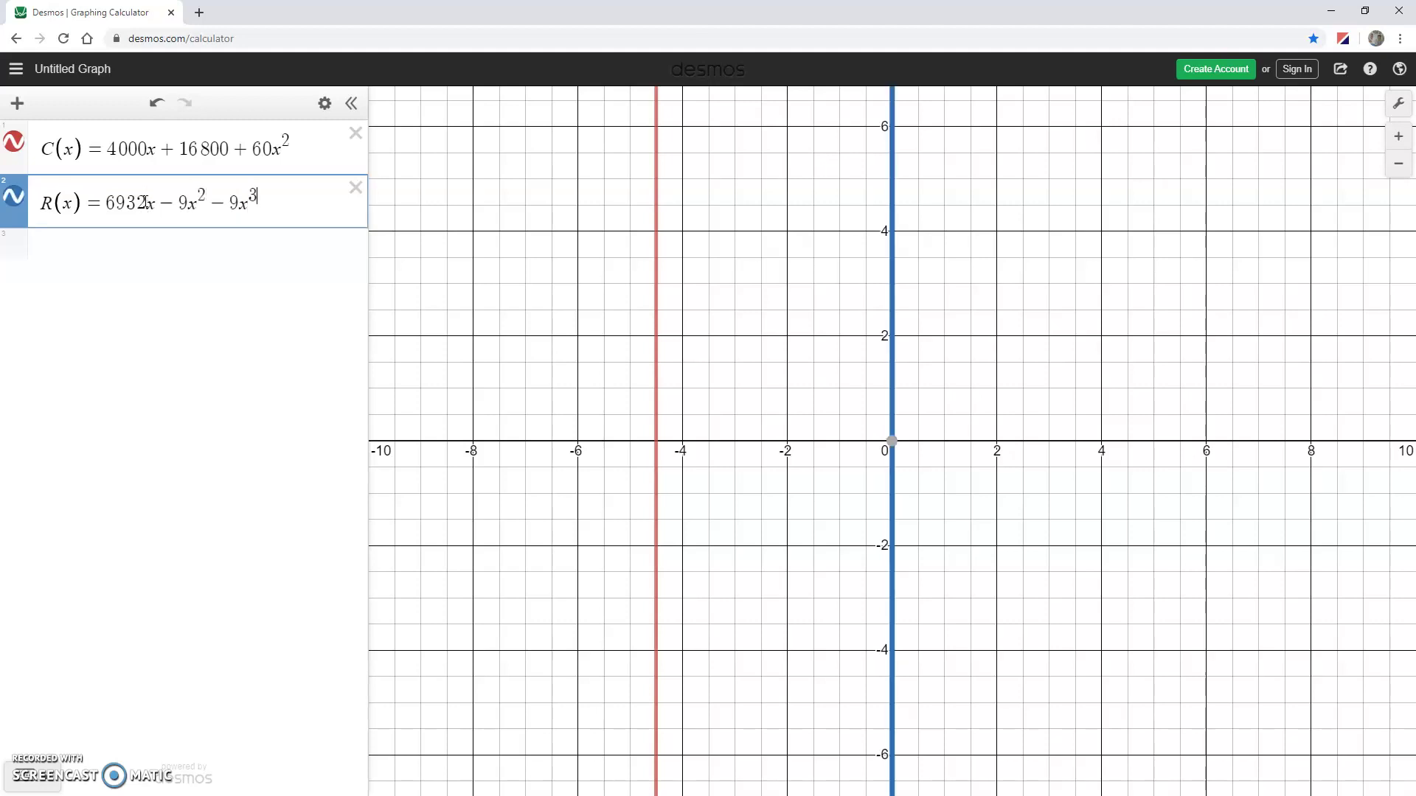
Set the window to x from -100 to 100 and y from -100 to 160000, then pan to the crossings.
click(1398, 103)
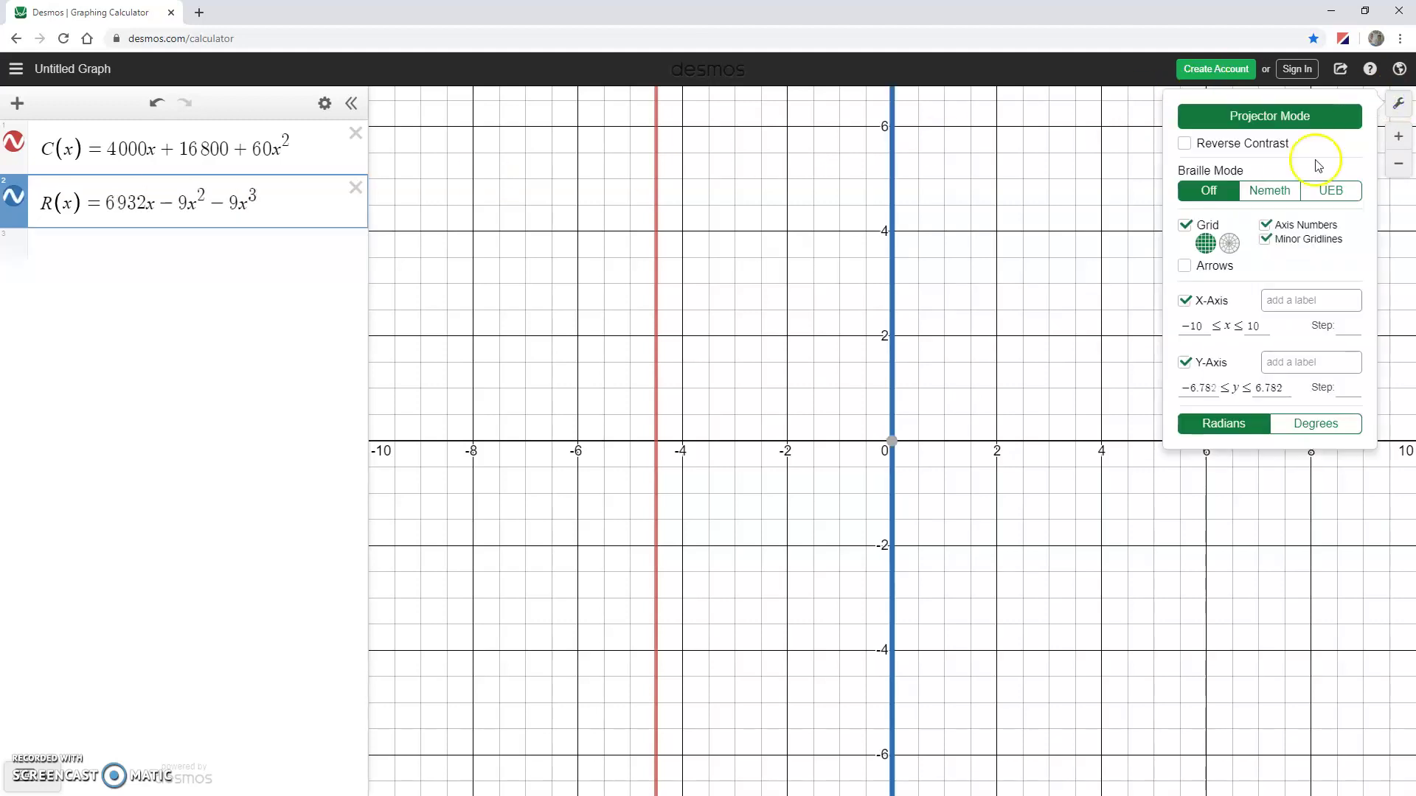
drag(1208, 326, 1142, 314)
text(-100)
key(Tab)
text(0)
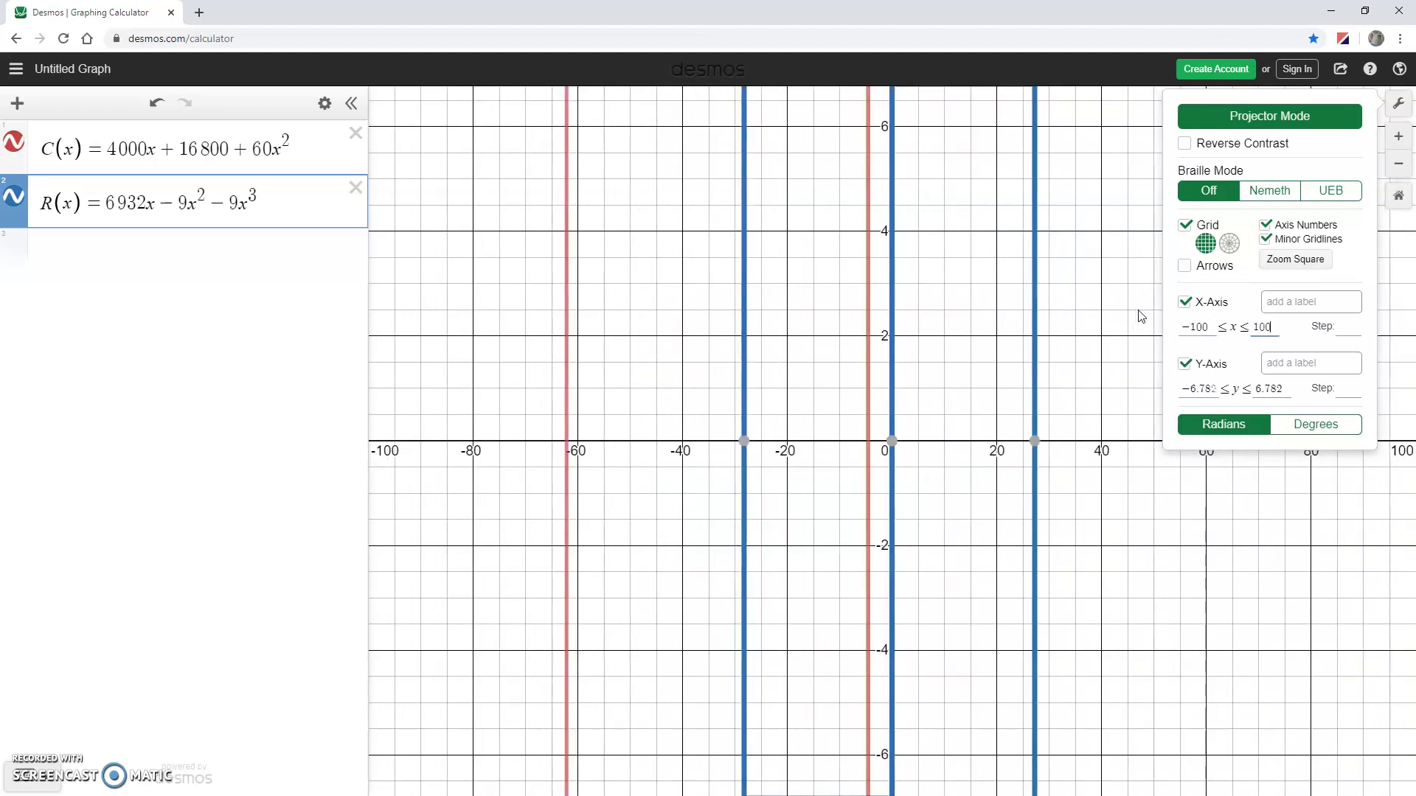
key(Tab)
key(Tab)
key(Tab)
key(Tab)
text(-100)
key(Tab)
text(1)
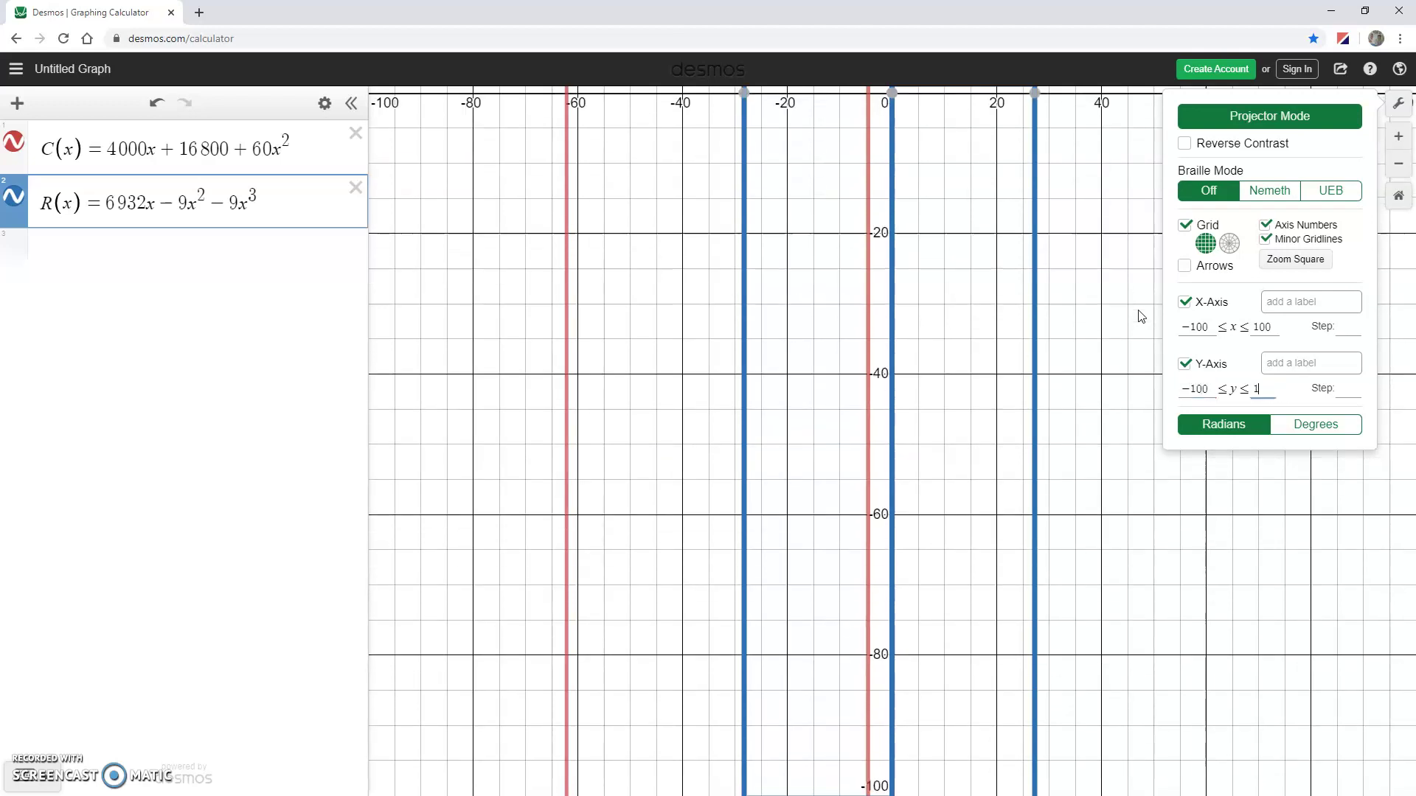
text(60000)
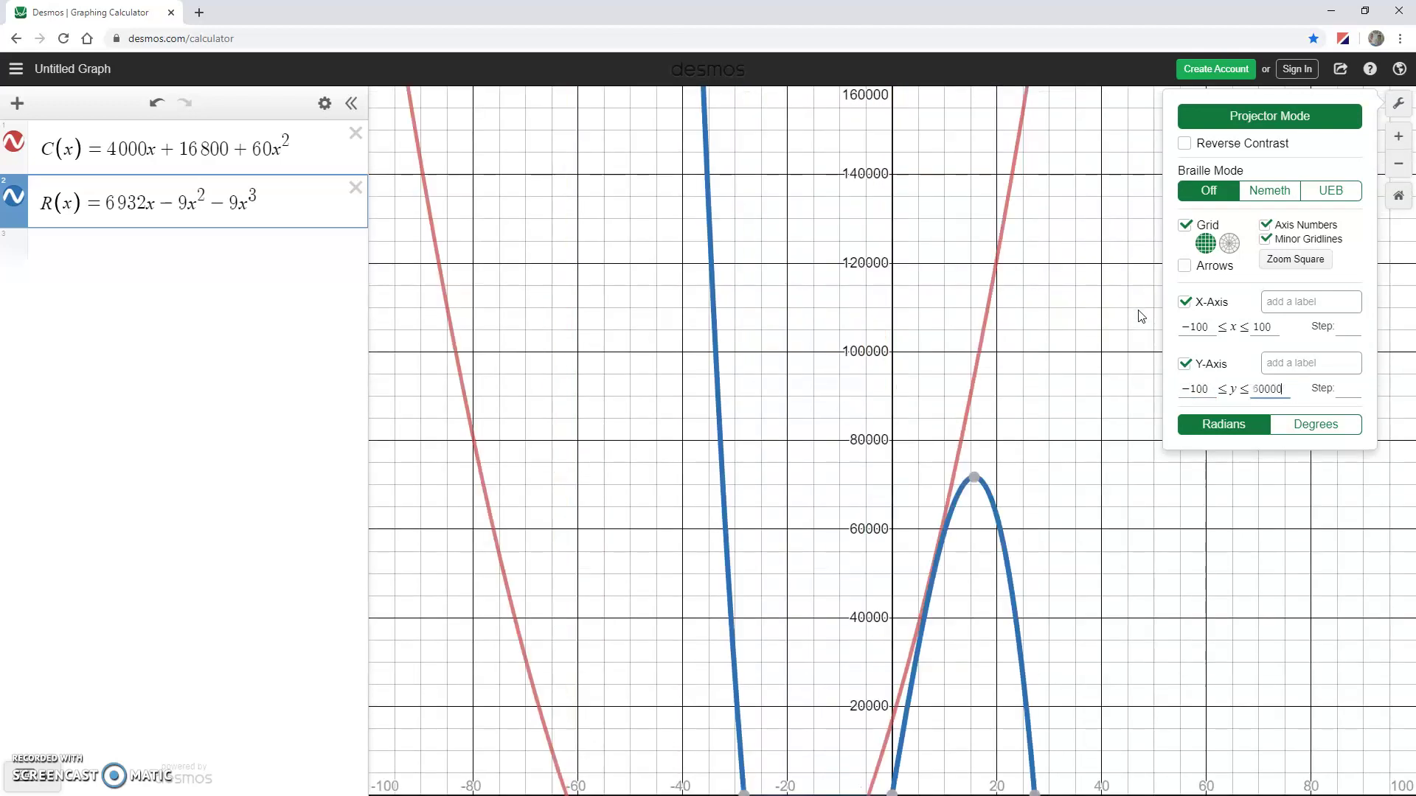
drag(1113, 531, 1128, 260)
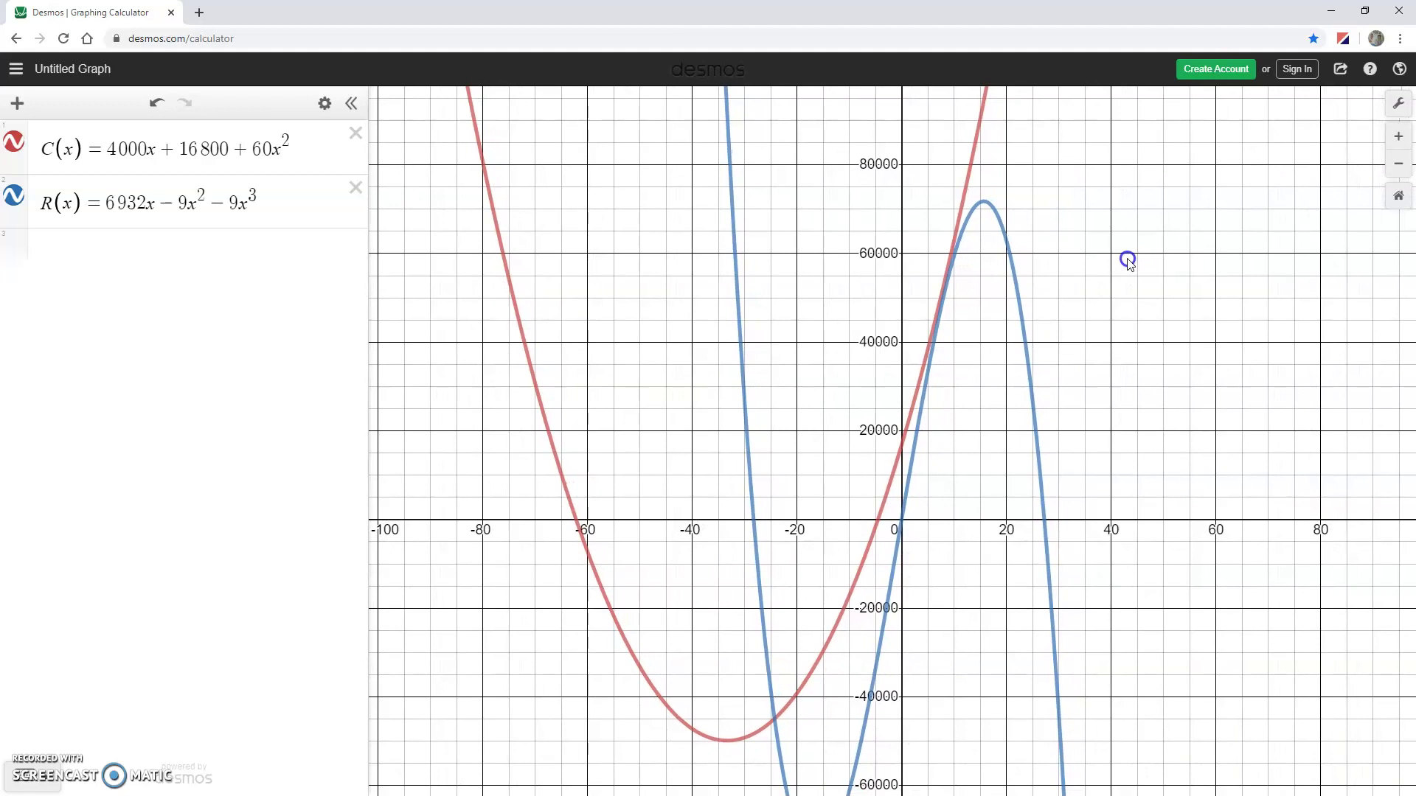
Change R(x)'s last term from -9x^3 to -x^3 and zoom out to show both curves crossing.
click(942, 300)
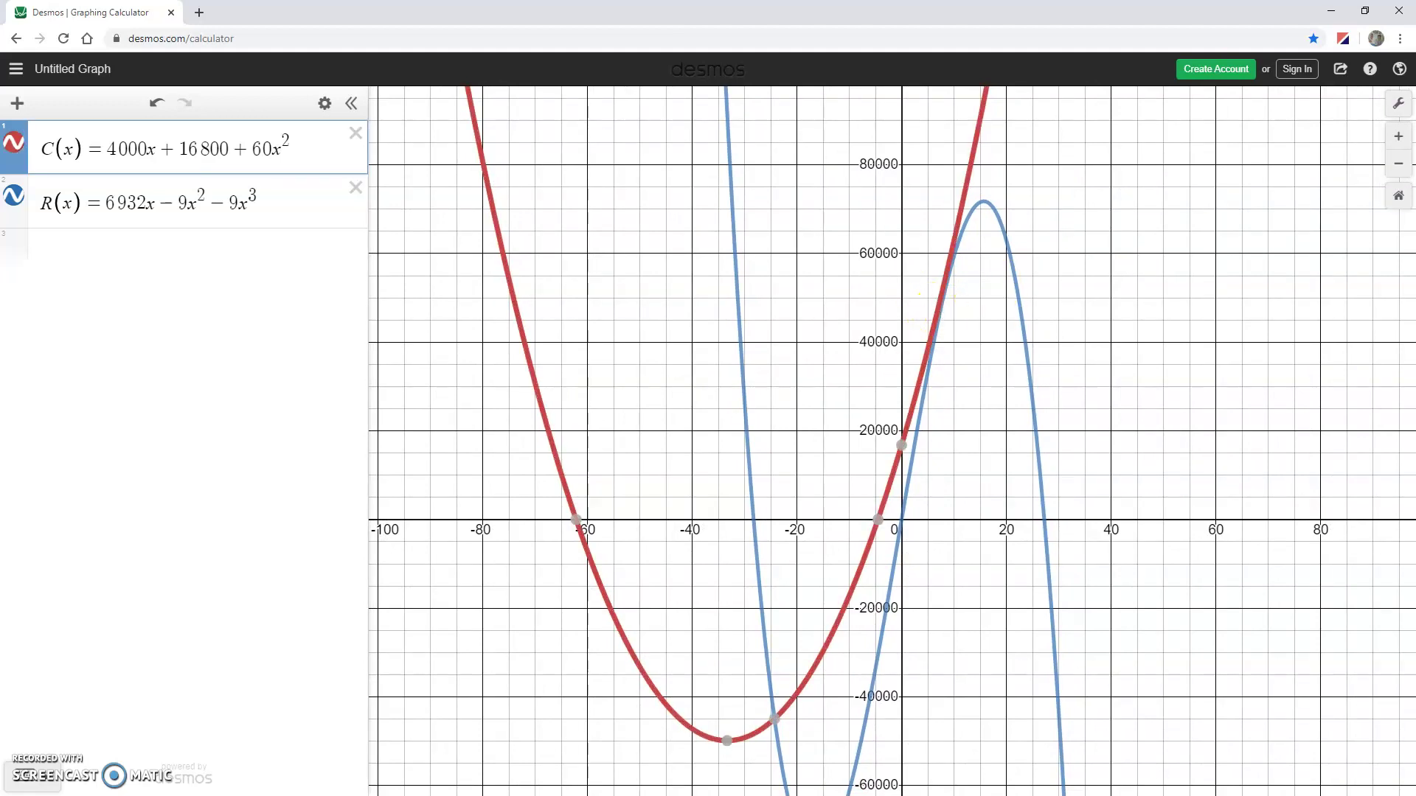
click(236, 204)
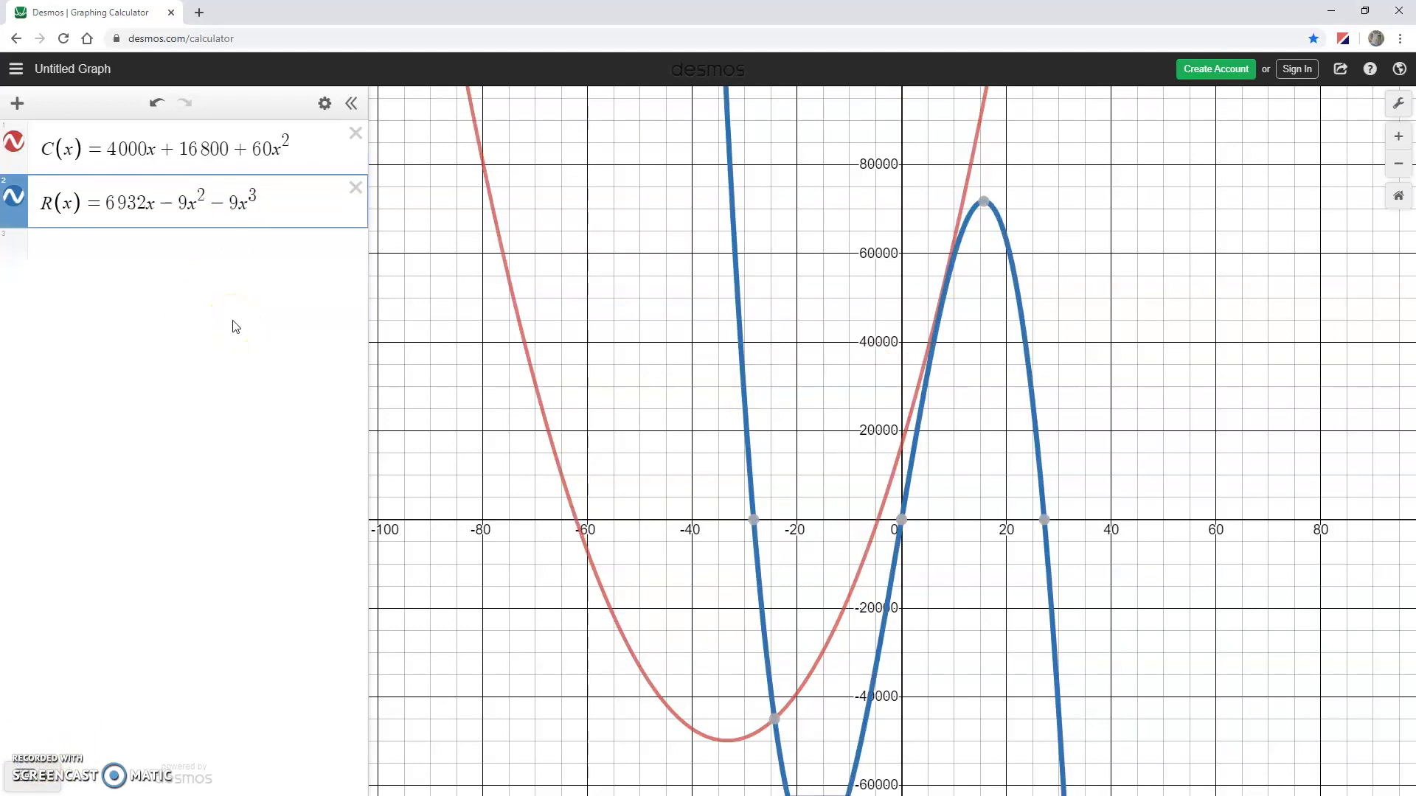
key(BackSpace)
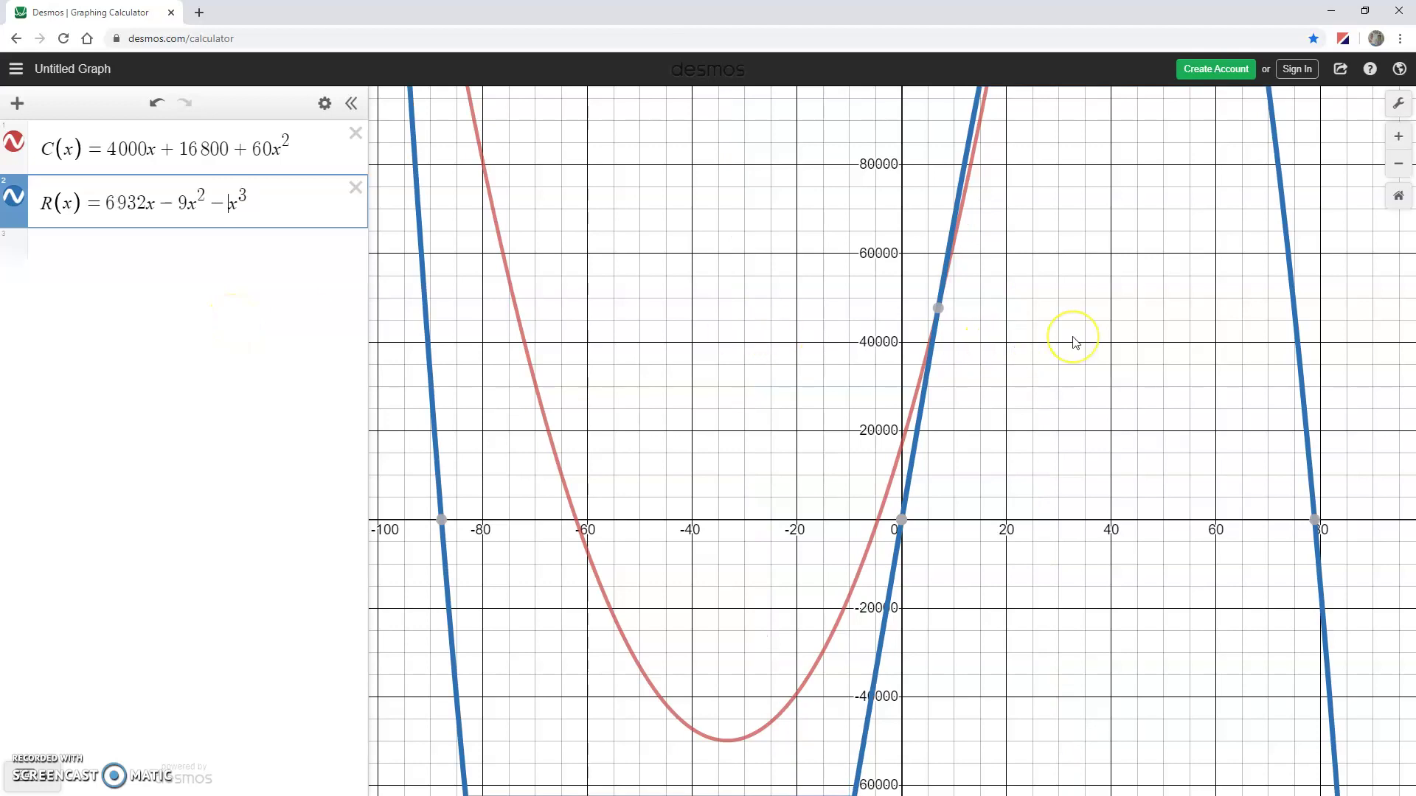
scroll(1074, 341, down, 2)
scroll(1074, 341, down, 3)
drag(1074, 342, 1054, 509)
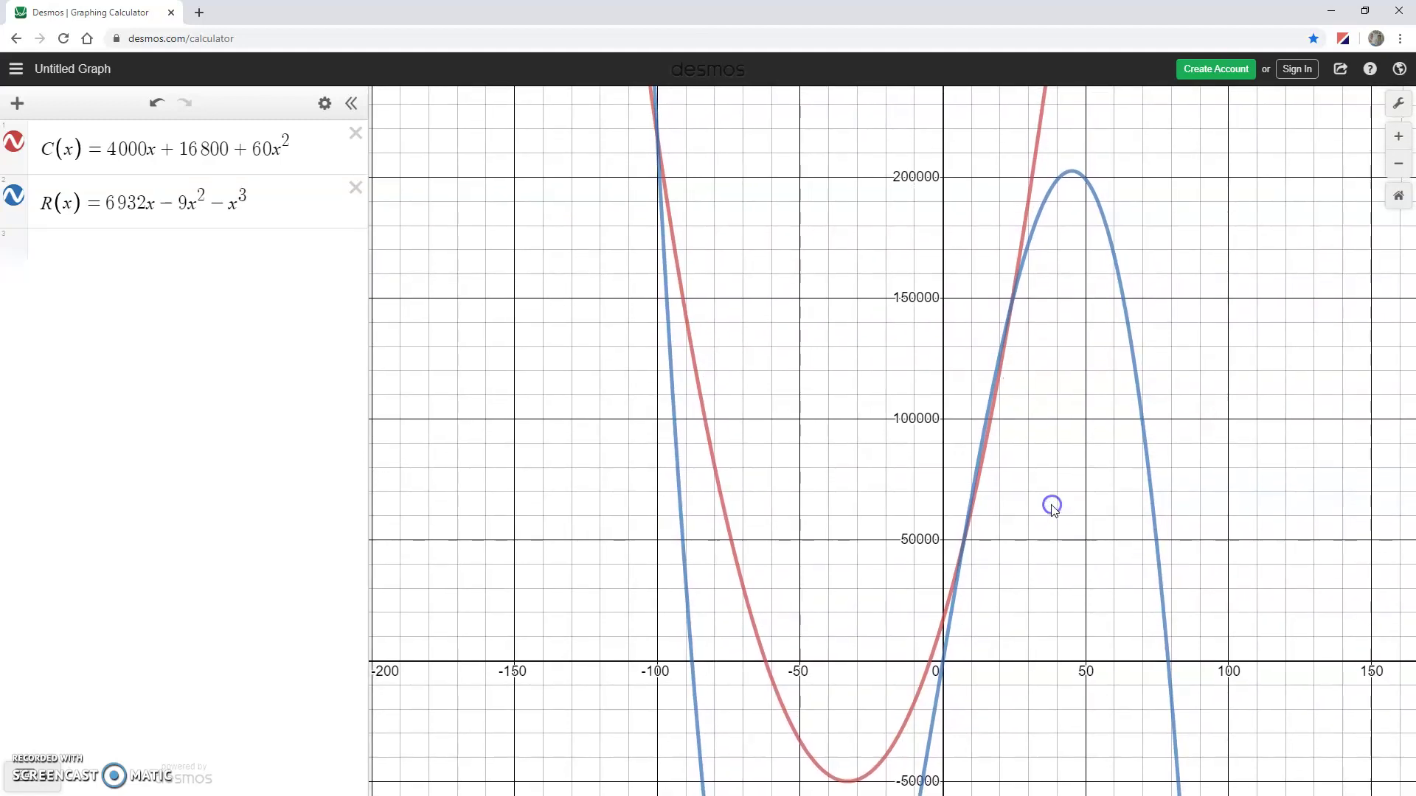
Read the cost-revenue intersections at (7, 47740) and (24, 147360) on the C(x) curve.
click(1038, 135)
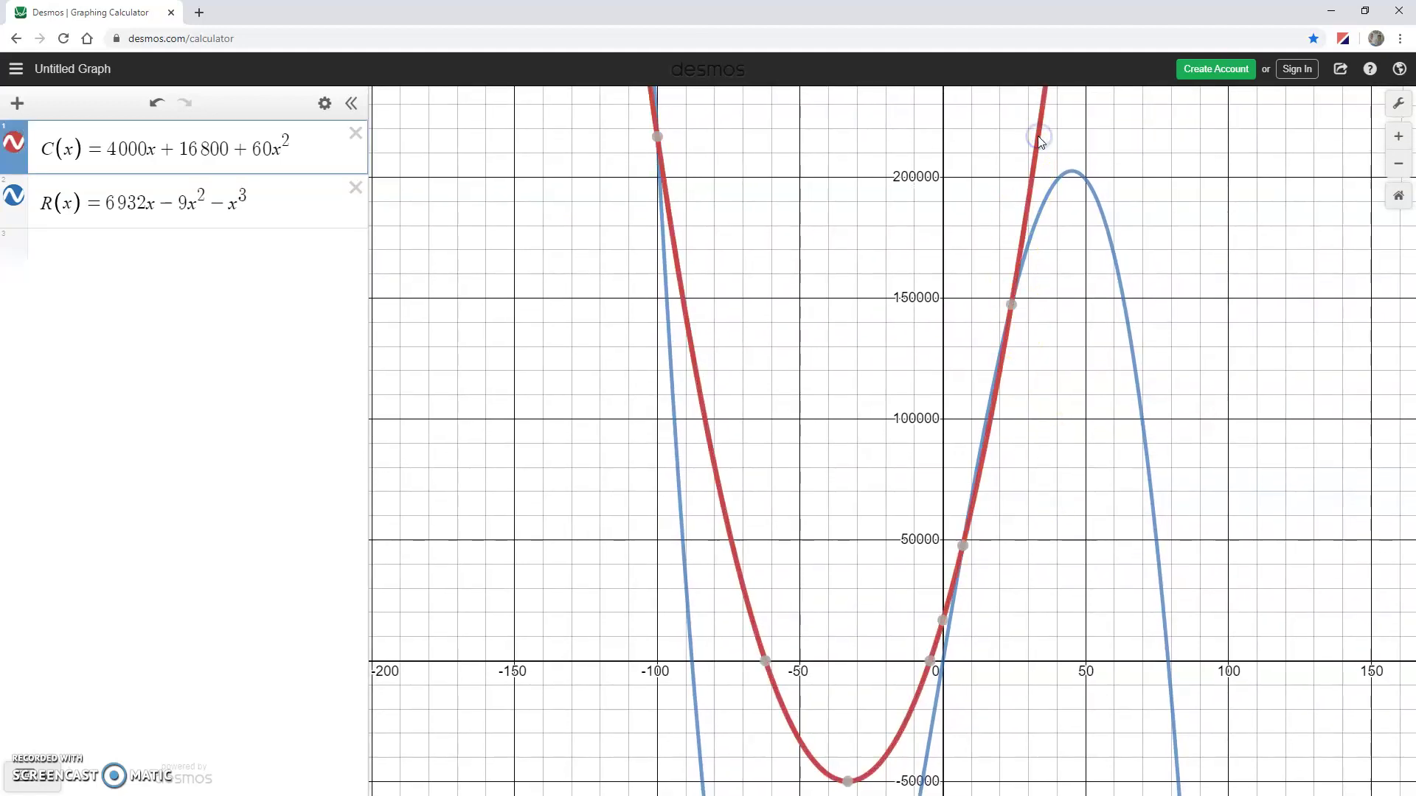
mouse_move(1013, 310)
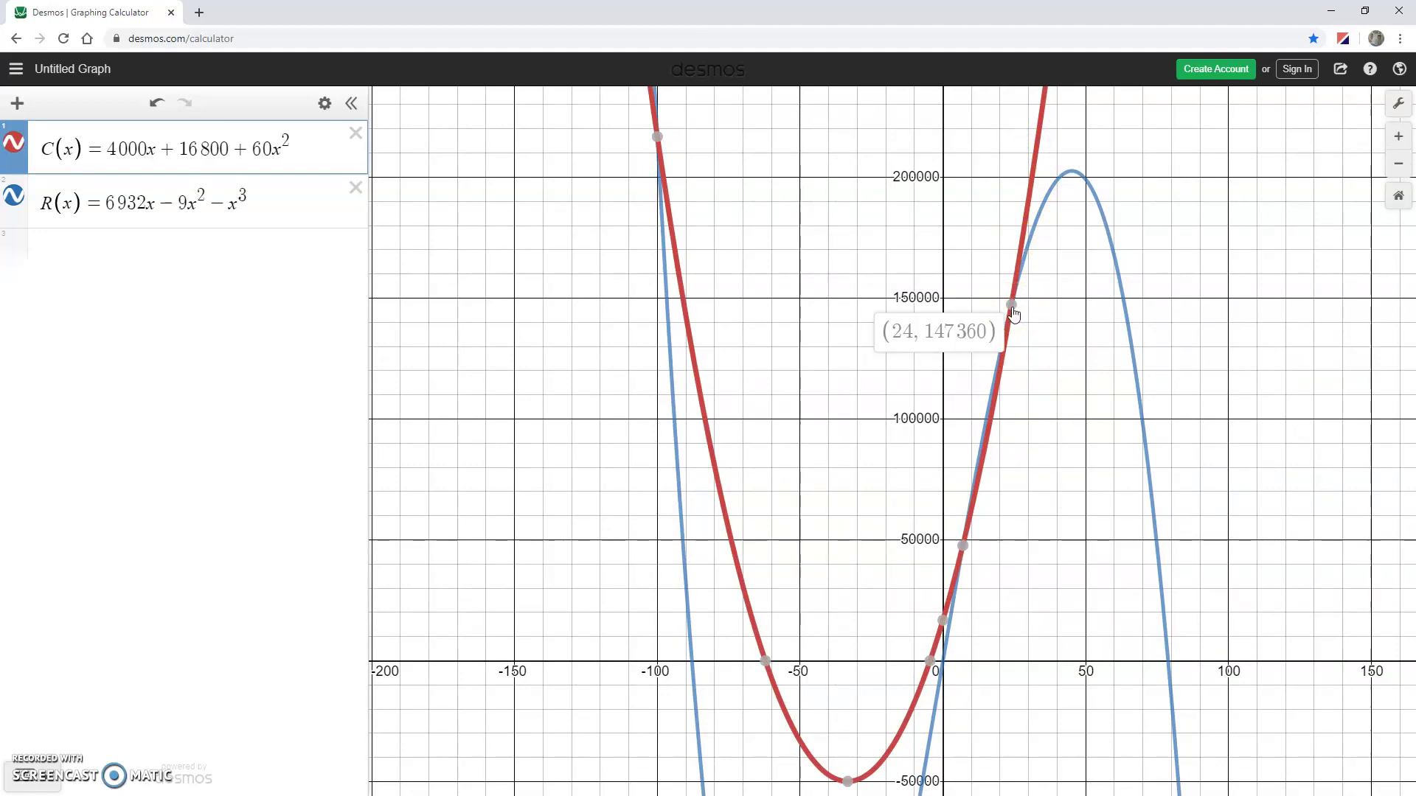
mouse_move(963, 546)
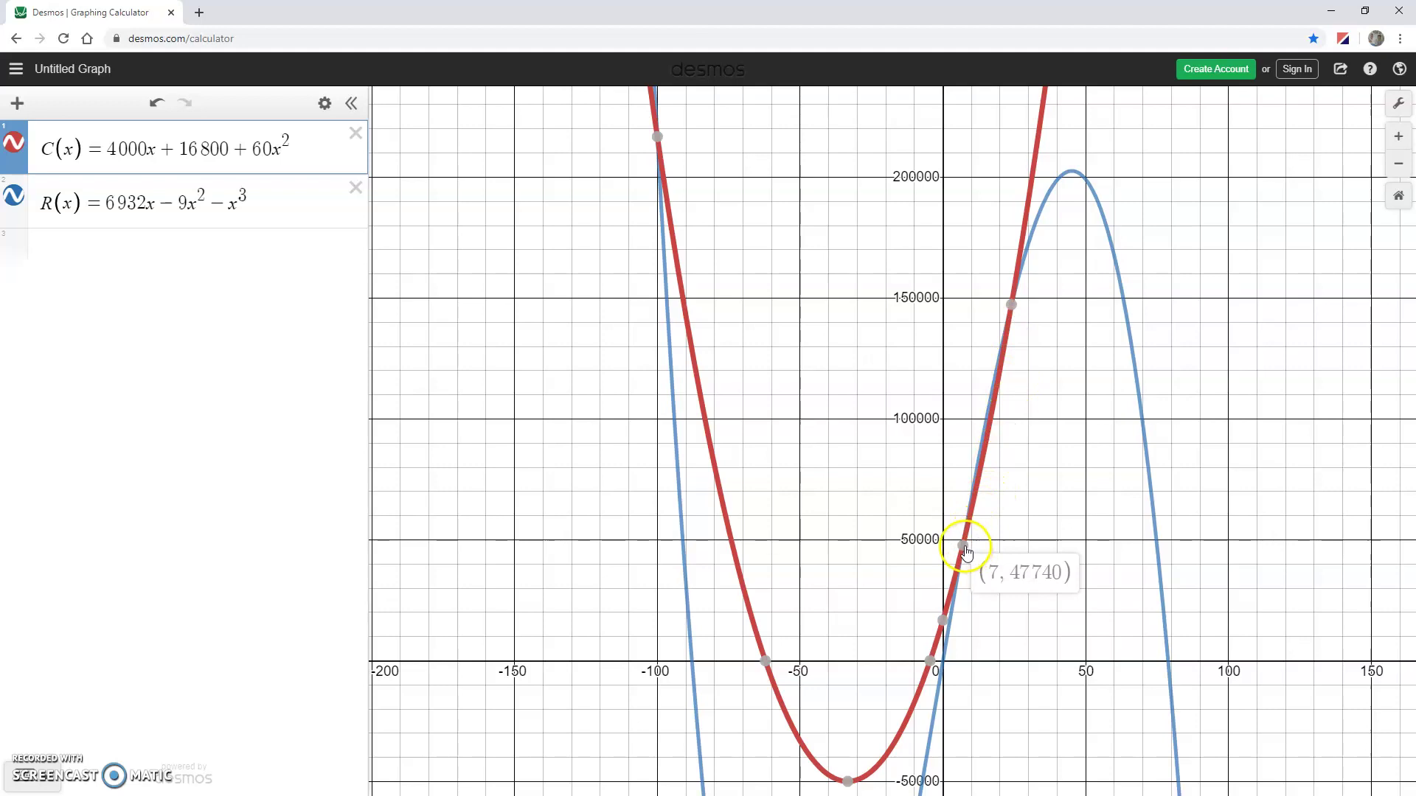
mouse_move(654, 140)
drag(963, 552, 1019, 307)
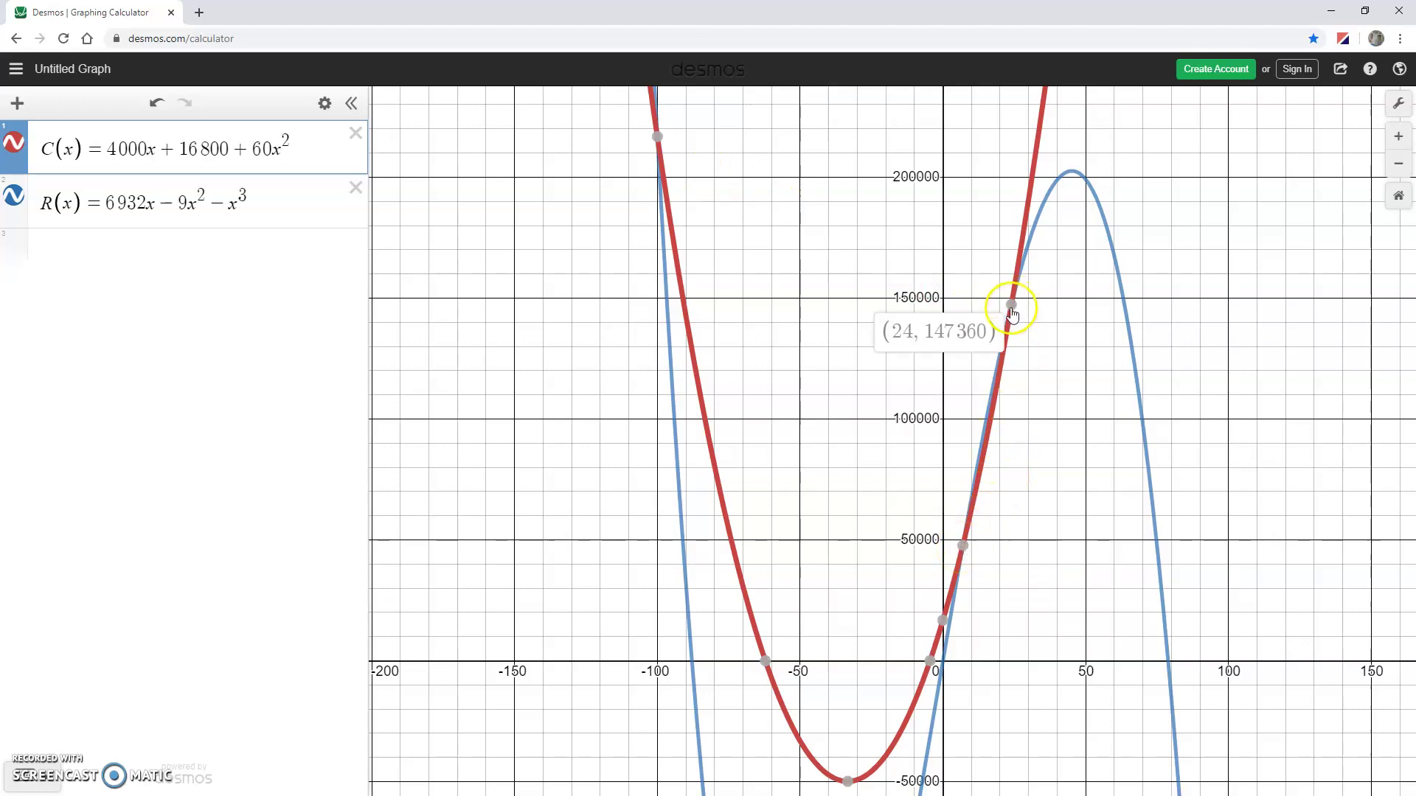
click(26, 480)
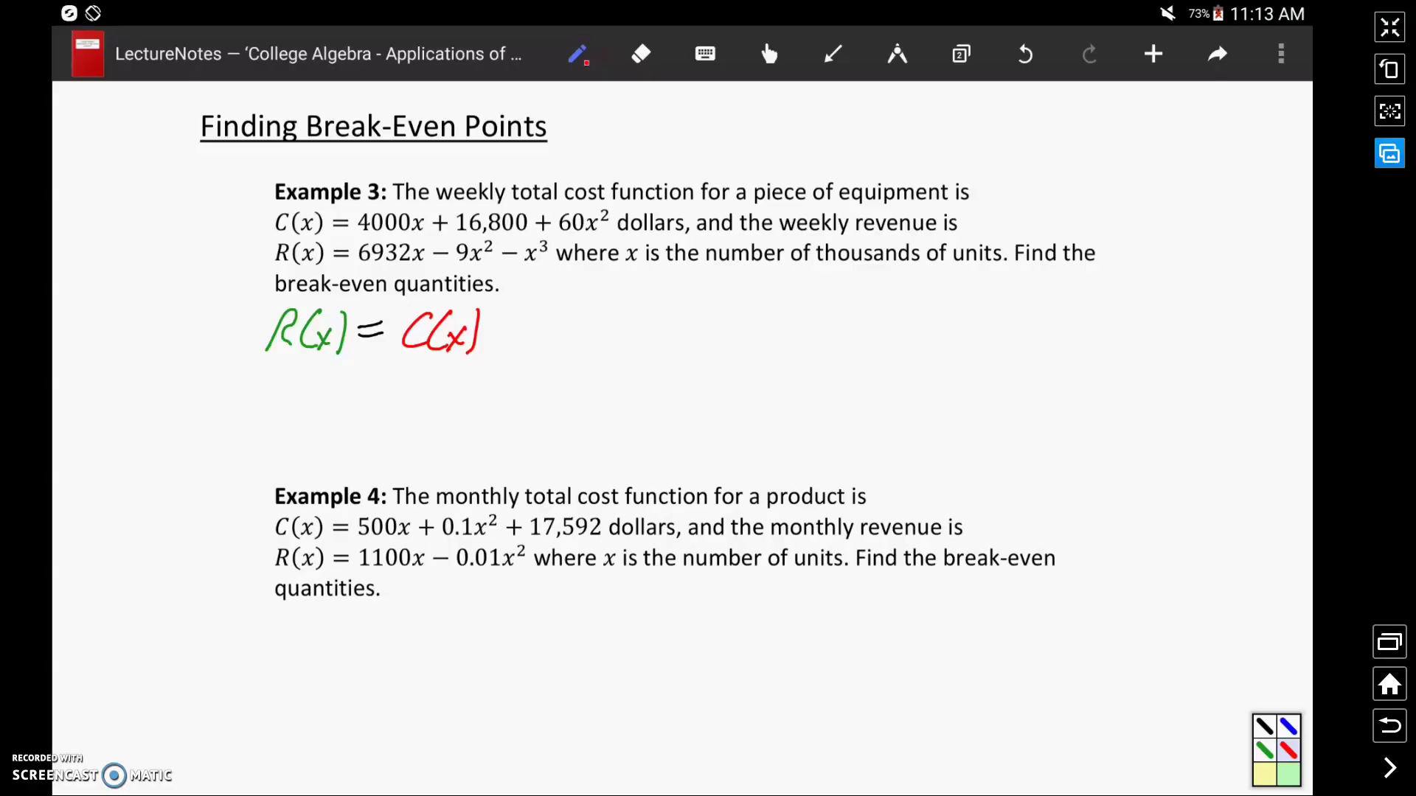
Write the first break-even point (7, 47740) in blue beside R(x) = C(x).
click(1289, 727)
mouse_move(610, 280)
mouse_down()
mouse_move(583, 327)
mouse_move(628, 289)
mouse_move(618, 321)
mouse_move(681, 305)
mouse_up()
mouse_move(679, 289)
mouse_down()
mouse_move(678, 316)
mouse_move(709, 308)
mouse_up()
mouse_move(713, 292)
mouse_down()
mouse_move(735, 290)
mouse_move(722, 317)
mouse_move(731, 303)
mouse_up()
drag(745, 289, 761, 303)
mouse_move(755, 292)
mouse_down()
mouse_move(752, 317)
mouse_move(773, 298)
mouse_move(774, 327)
mouse_up()
Write (24, 147,360) below it and highlight 'x is the number of thousands of units' in yellow.
mouse_move(593, 349)
mouse_down()
mouse_move(570, 391)
mouse_move(590, 399)
mouse_move(609, 373)
mouse_move(615, 385)
mouse_up()
drag(622, 361, 630, 375)
drag(633, 357, 639, 400)
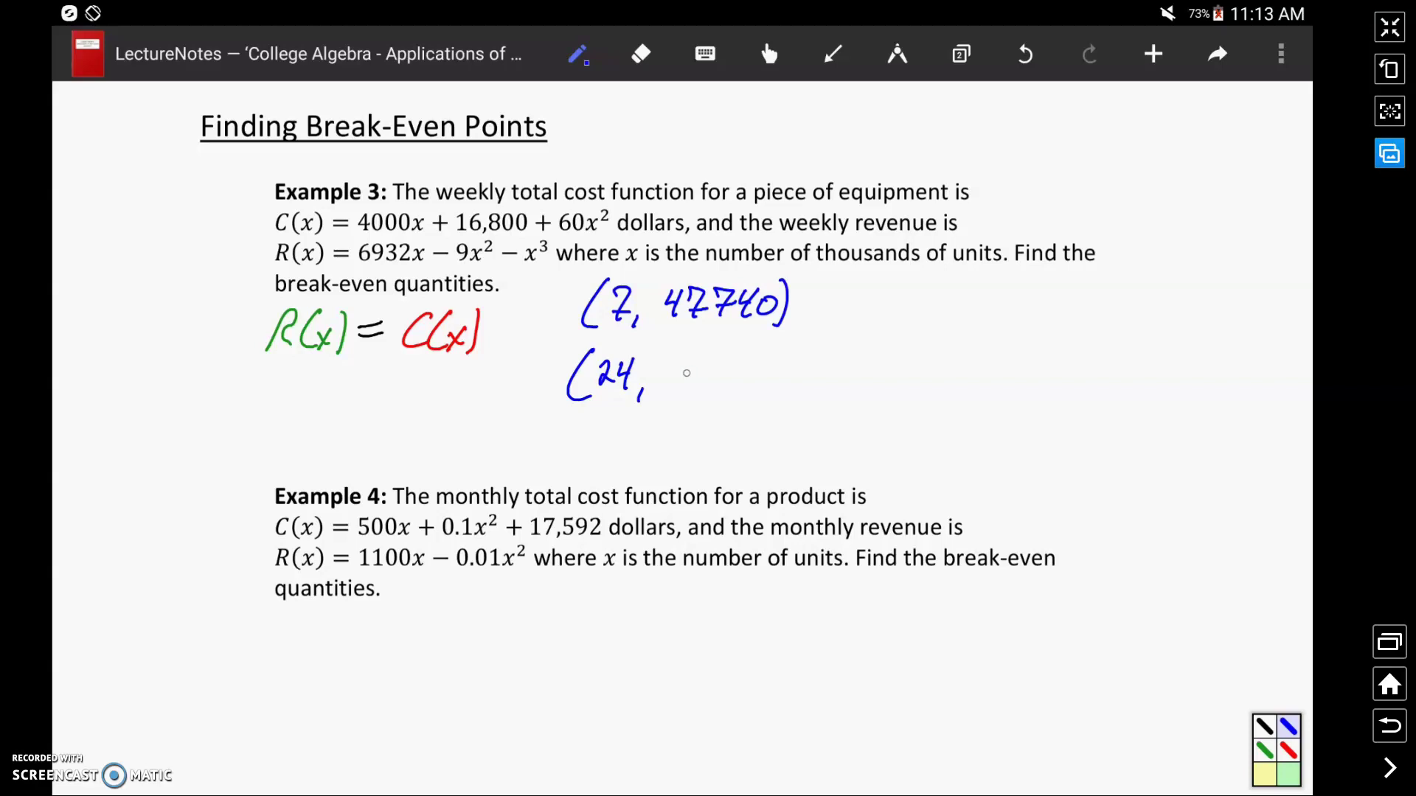
mouse_move(689, 362)
mouse_down()
mouse_move(686, 389)
mouse_move(745, 379)
mouse_move(738, 398)
mouse_move(803, 365)
mouse_up()
drag(819, 346, 811, 399)
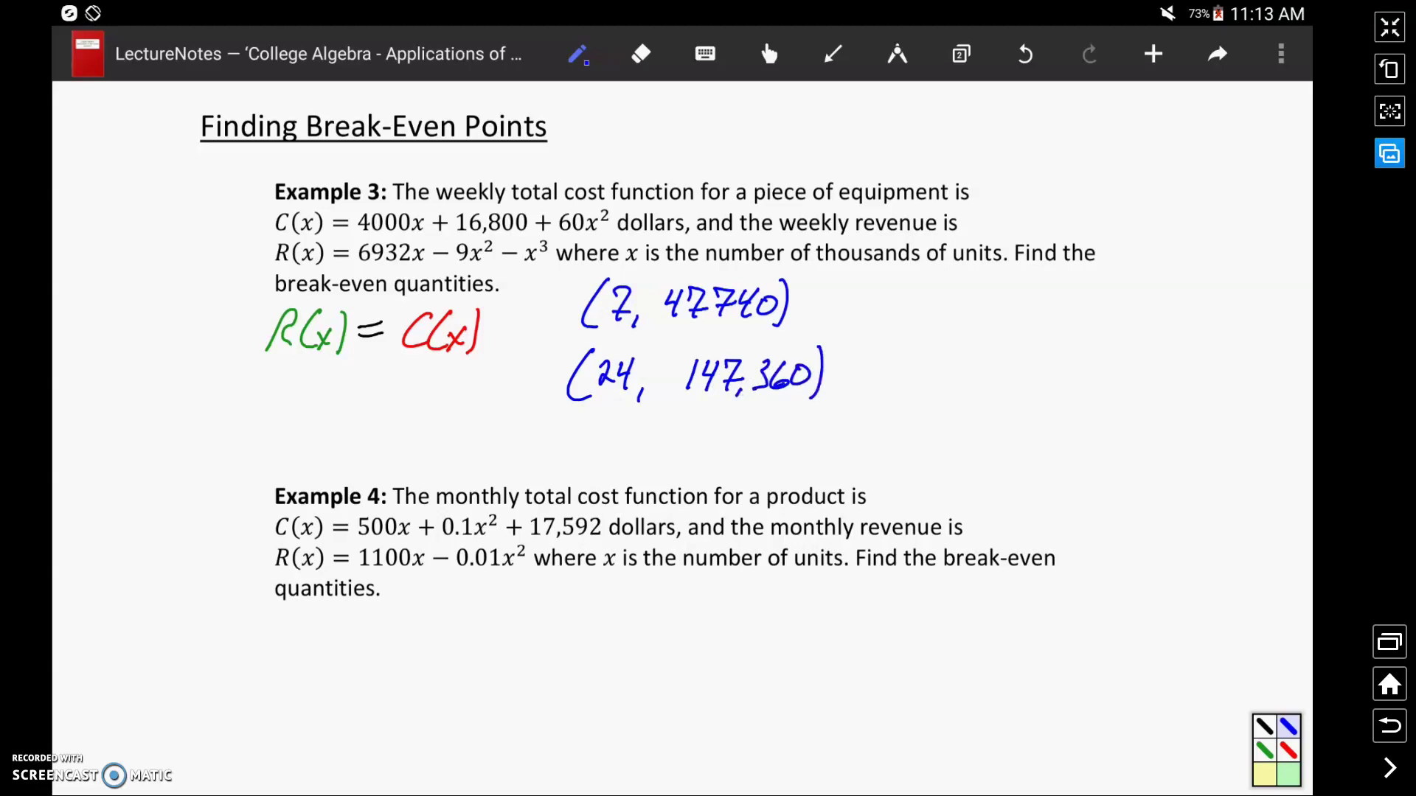
click(1264, 774)
drag(626, 253, 1004, 253)
Write '7000 units and 24,000' in blue to the right of the two break-even points.
click(1289, 727)
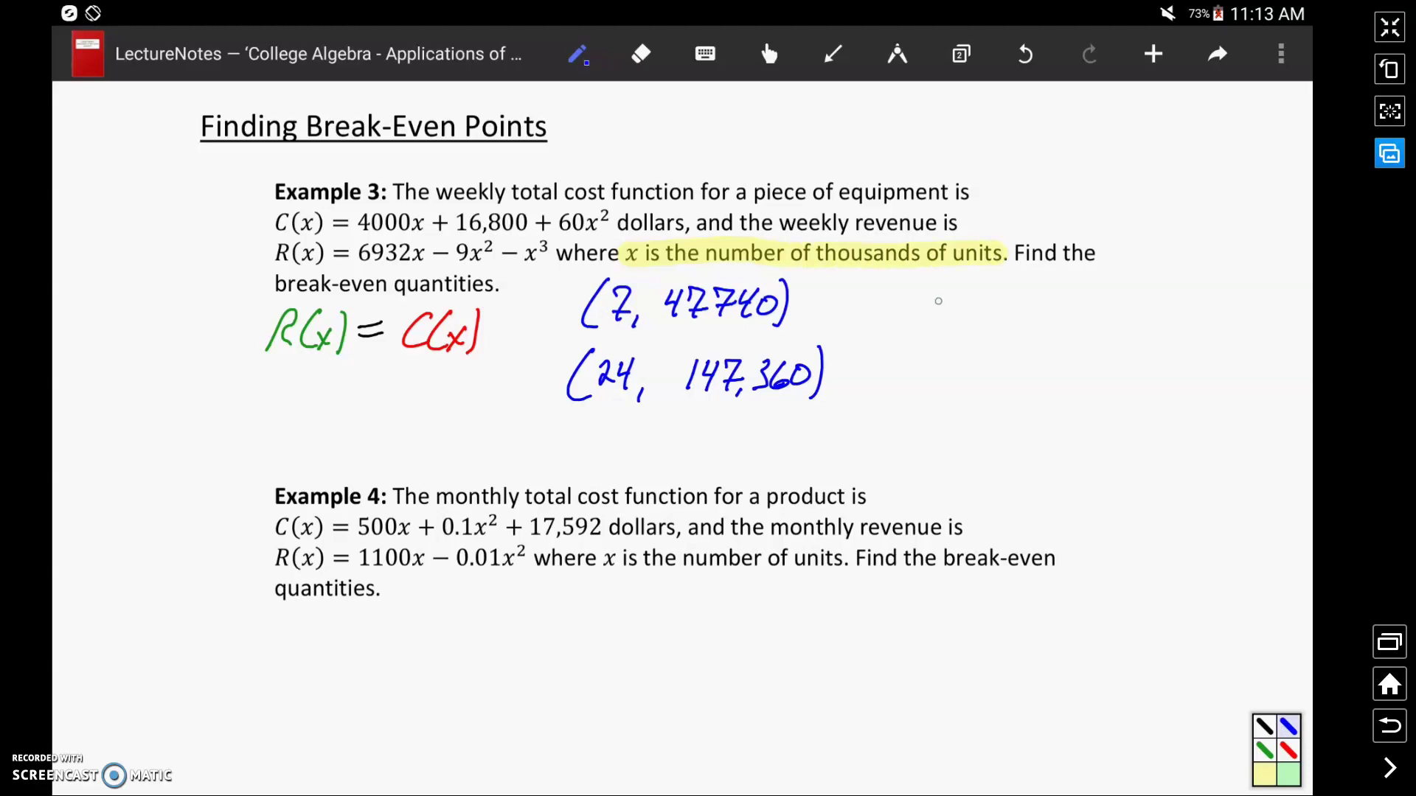
mouse_move(931, 294)
mouse_down()
mouse_move(937, 325)
mouse_move(1024, 303)
mouse_move(1050, 319)
mouse_move(1091, 298)
mouse_move(1097, 323)
mouse_move(1098, 292)
mouse_up()
drag(930, 372, 1026, 377)
drag(1034, 352, 1041, 378)
drag(1050, 370, 1044, 382)
drag(1072, 354, 1107, 350)
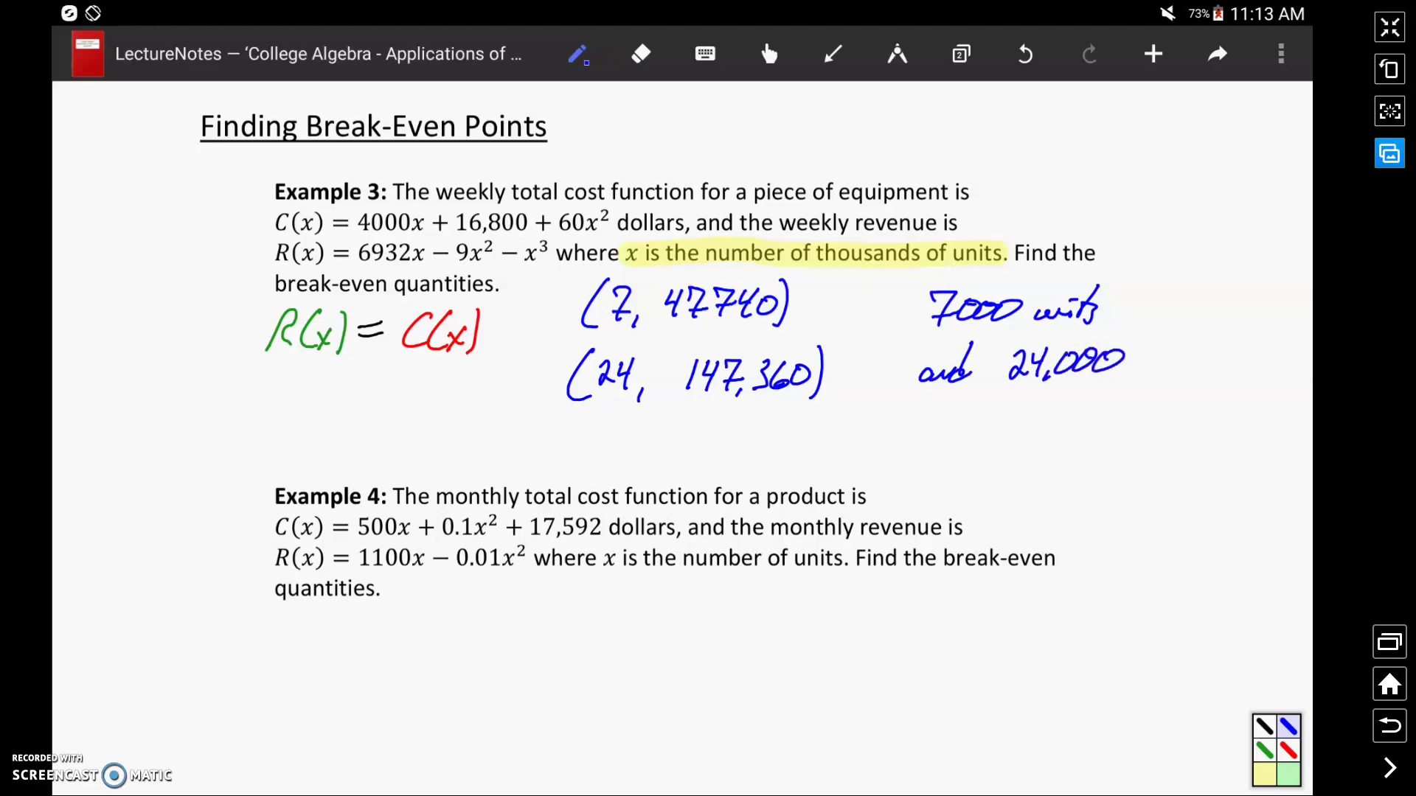
click(769, 53)
Delete Example 3's cost and revenue expressions from the list.
scroll(683, 407, down, 5)
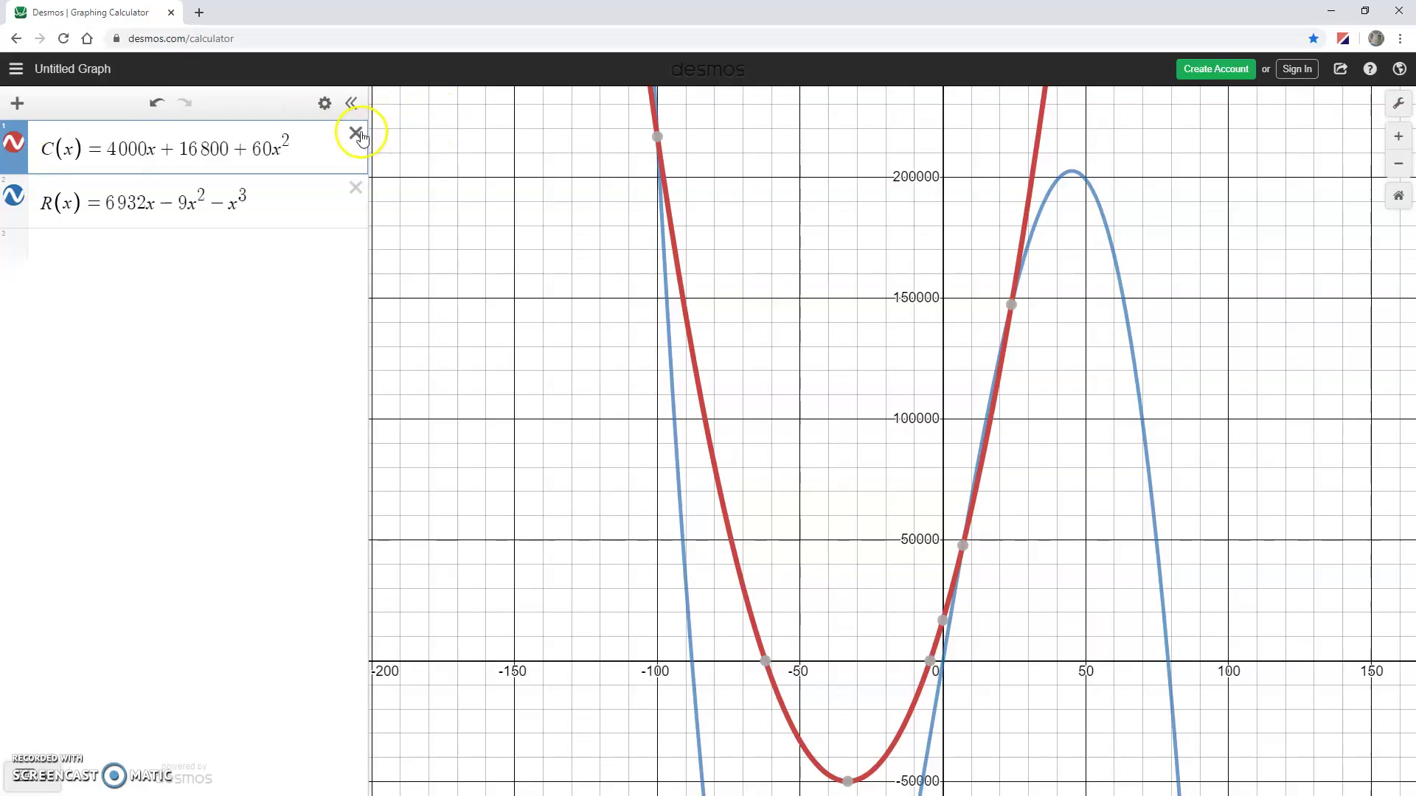
click(358, 133)
click(356, 134)
click(290, 136)
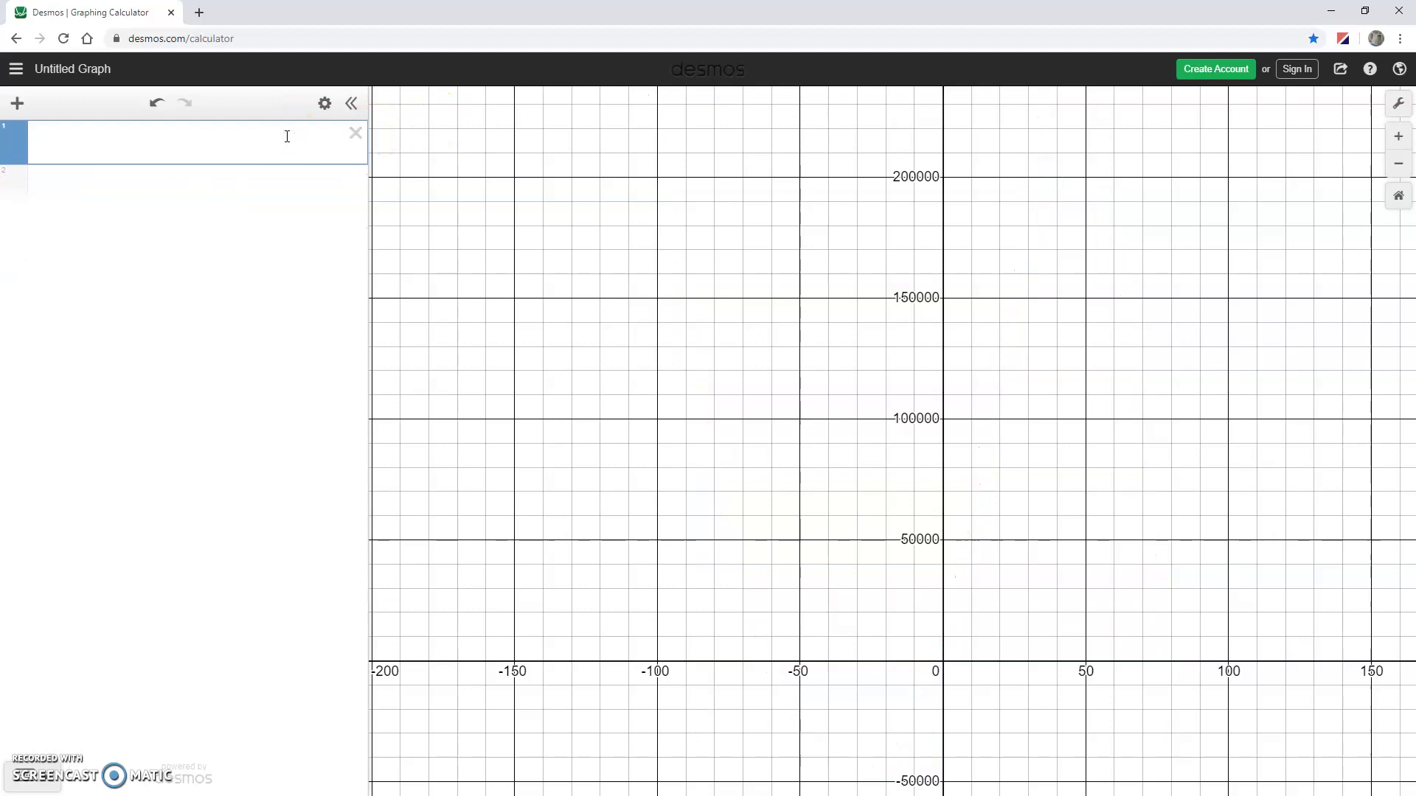
Enter C(x) = 500x + 0.1x^2 + 17592 and R(x) = 1100x - 0.01x^2.
text(C(x) = )
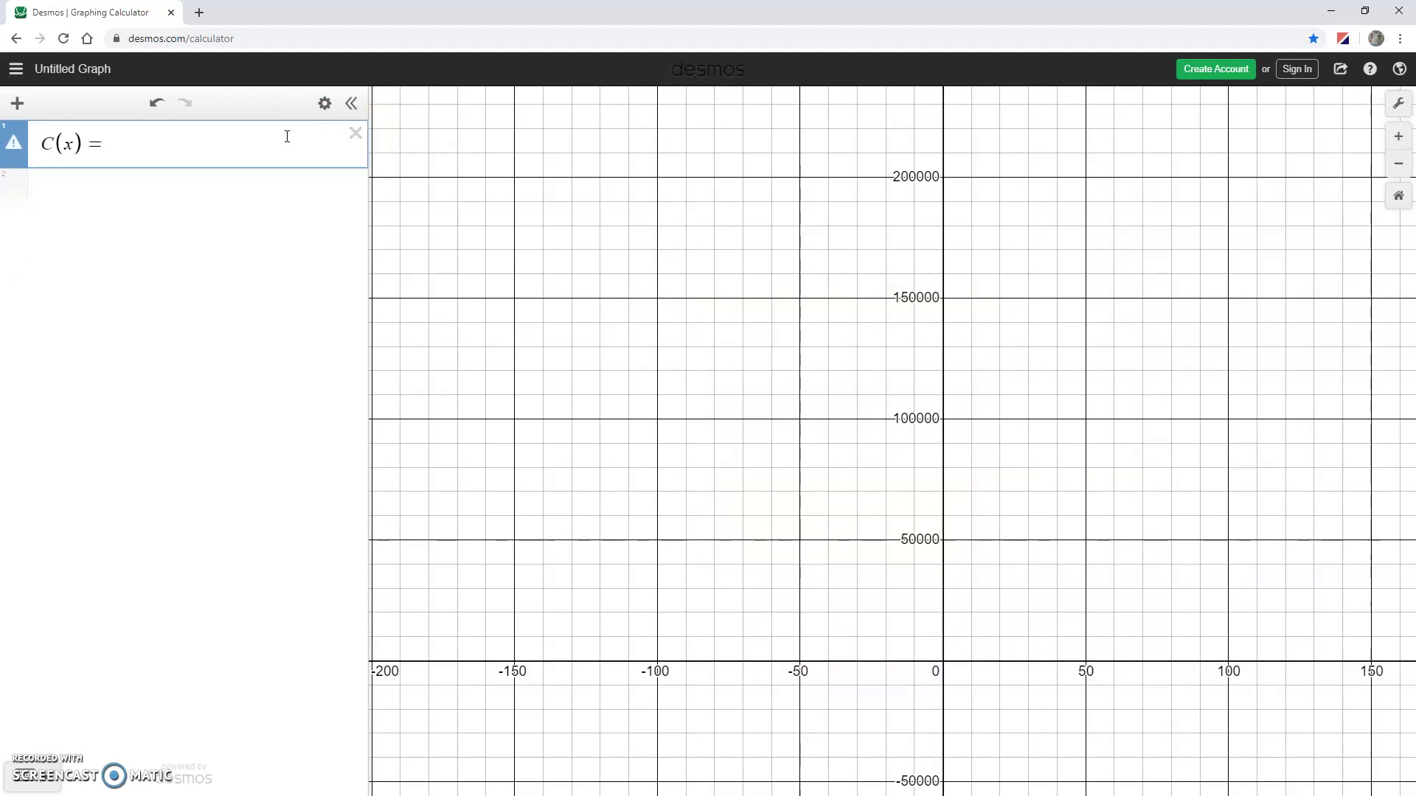
text(500x + 0)
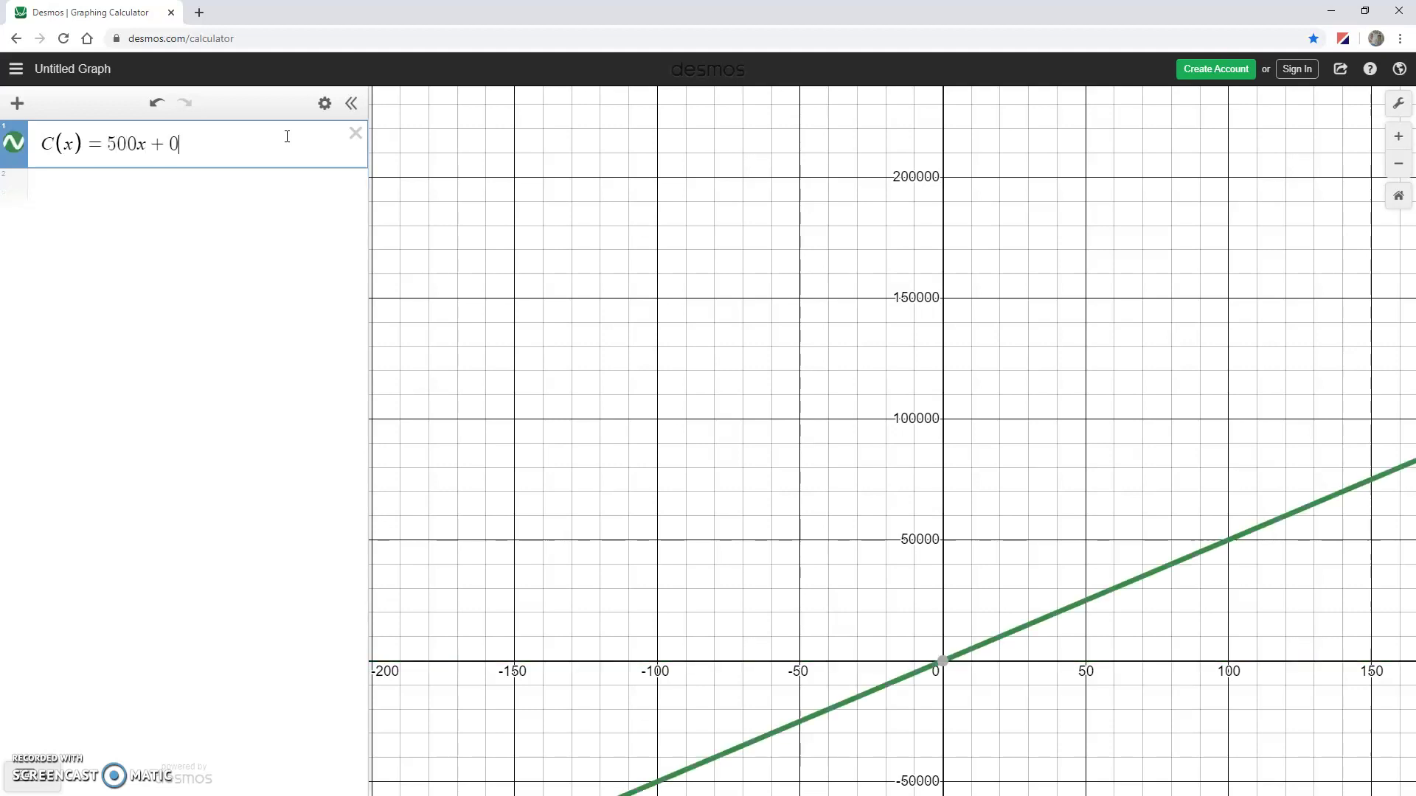
text(.1x^2 )
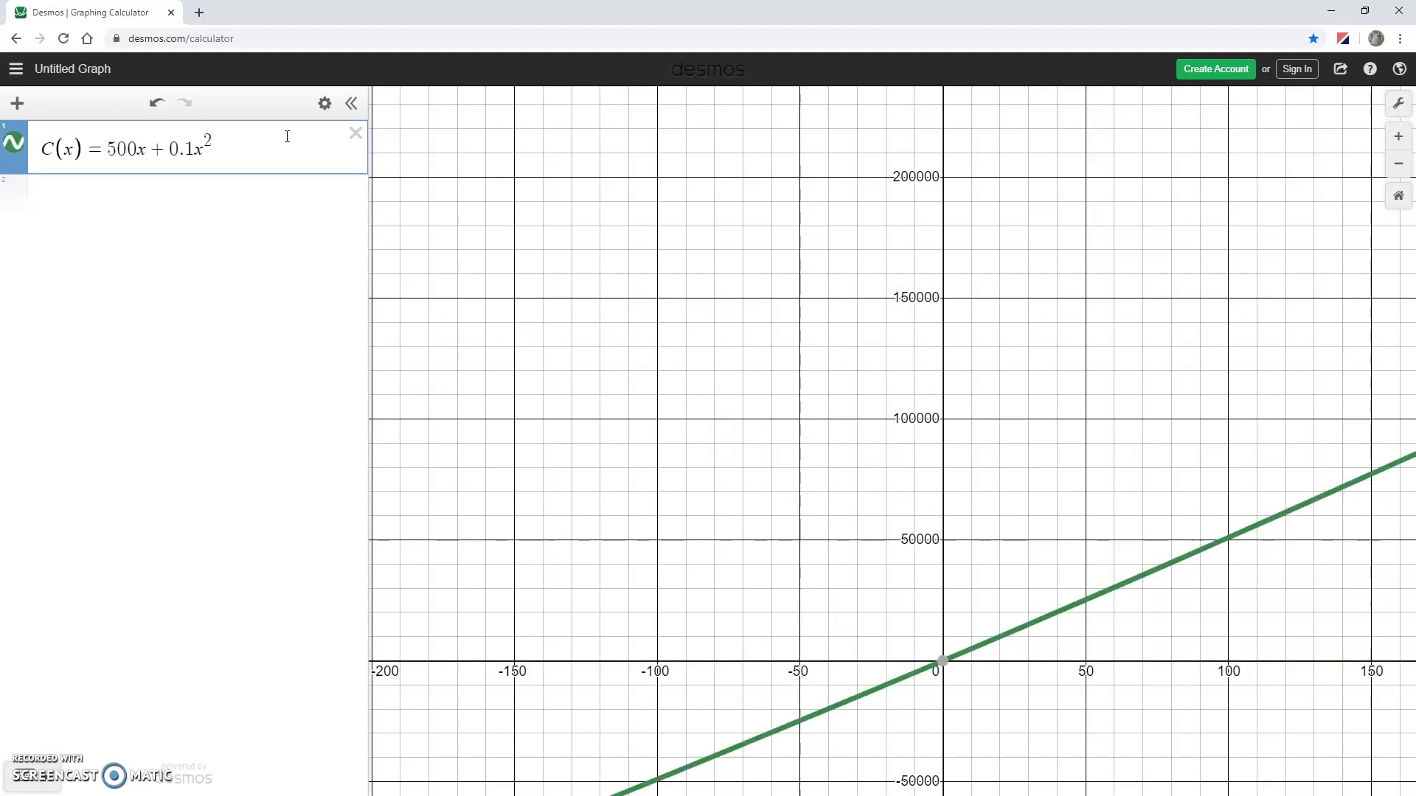
text(+ 17 592)
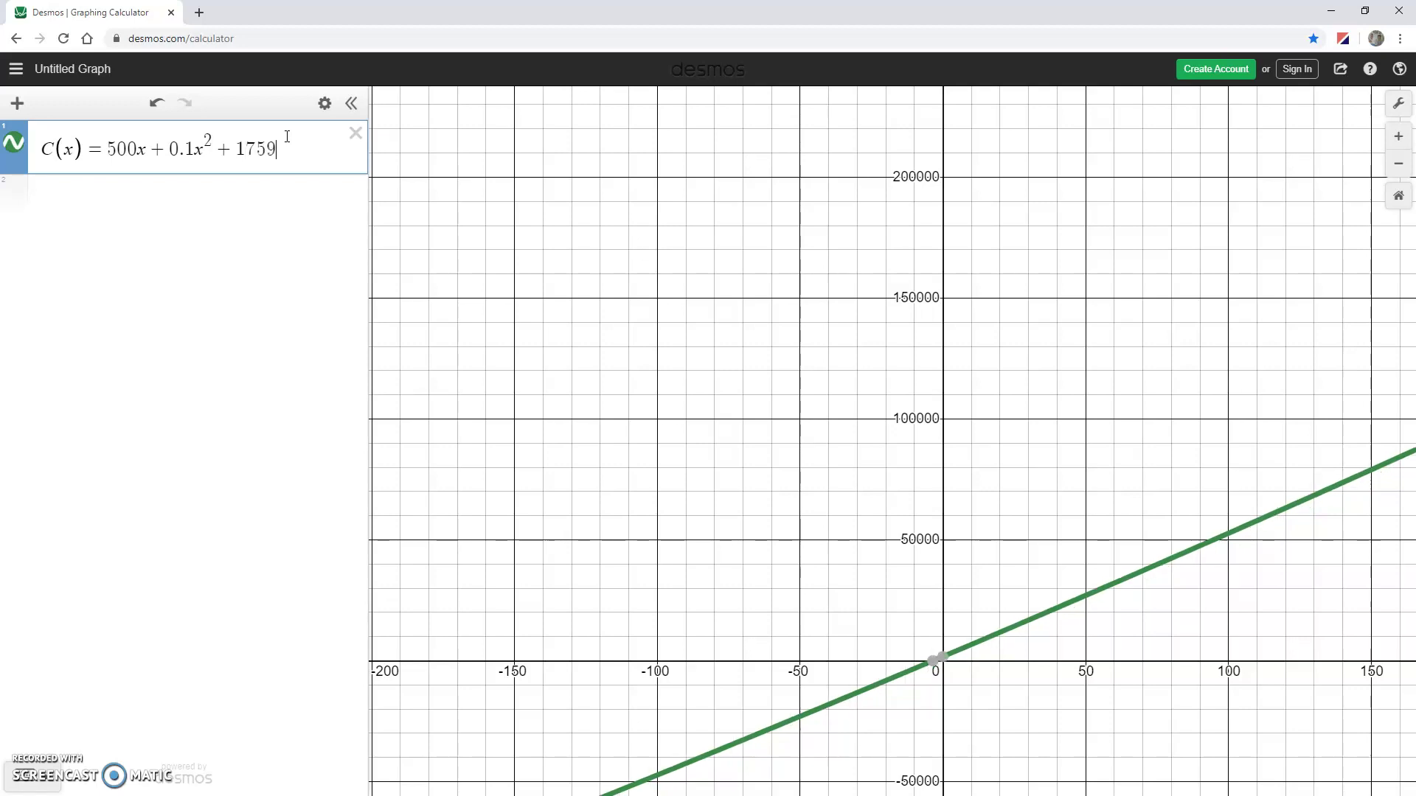
key(Return)
text(R(x))
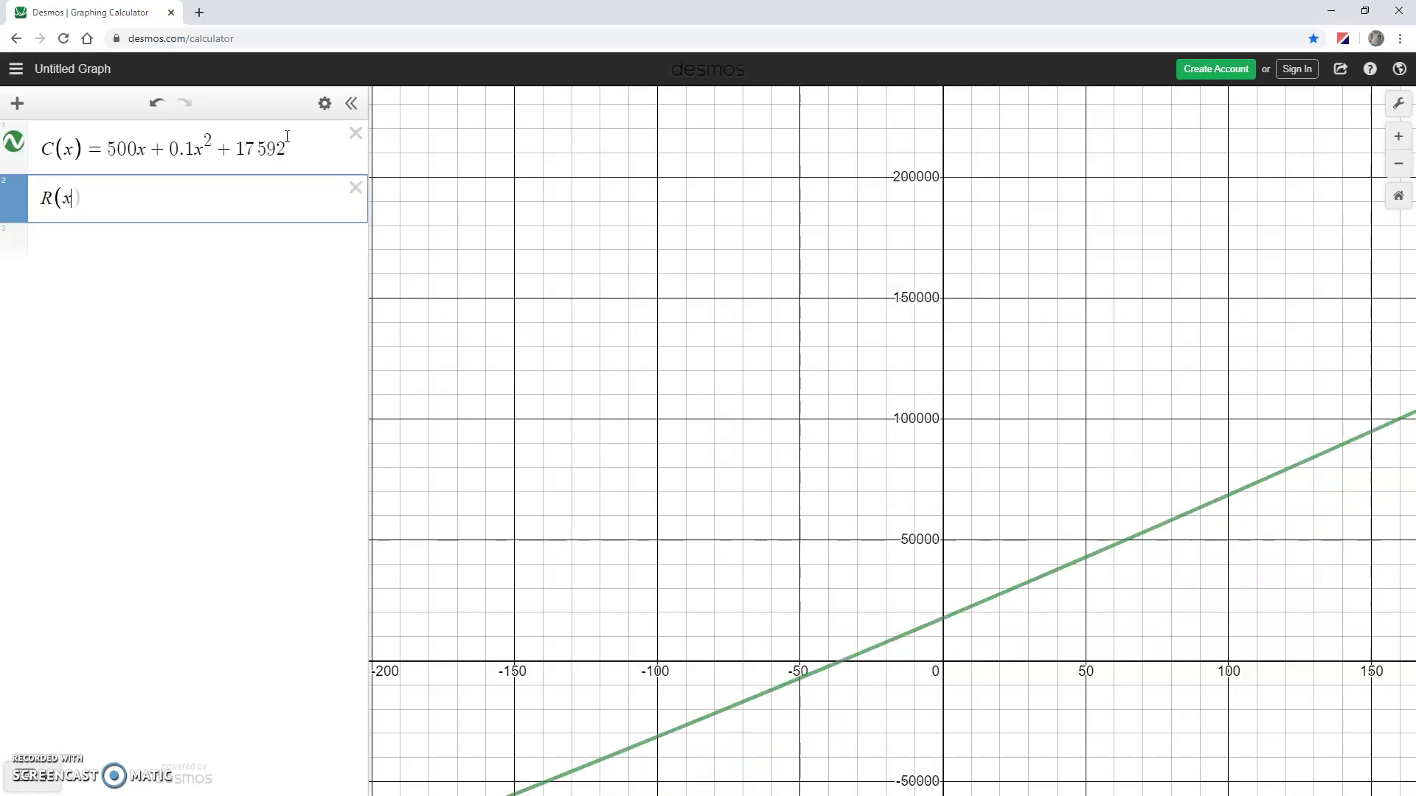
text(=1100x-0.0)
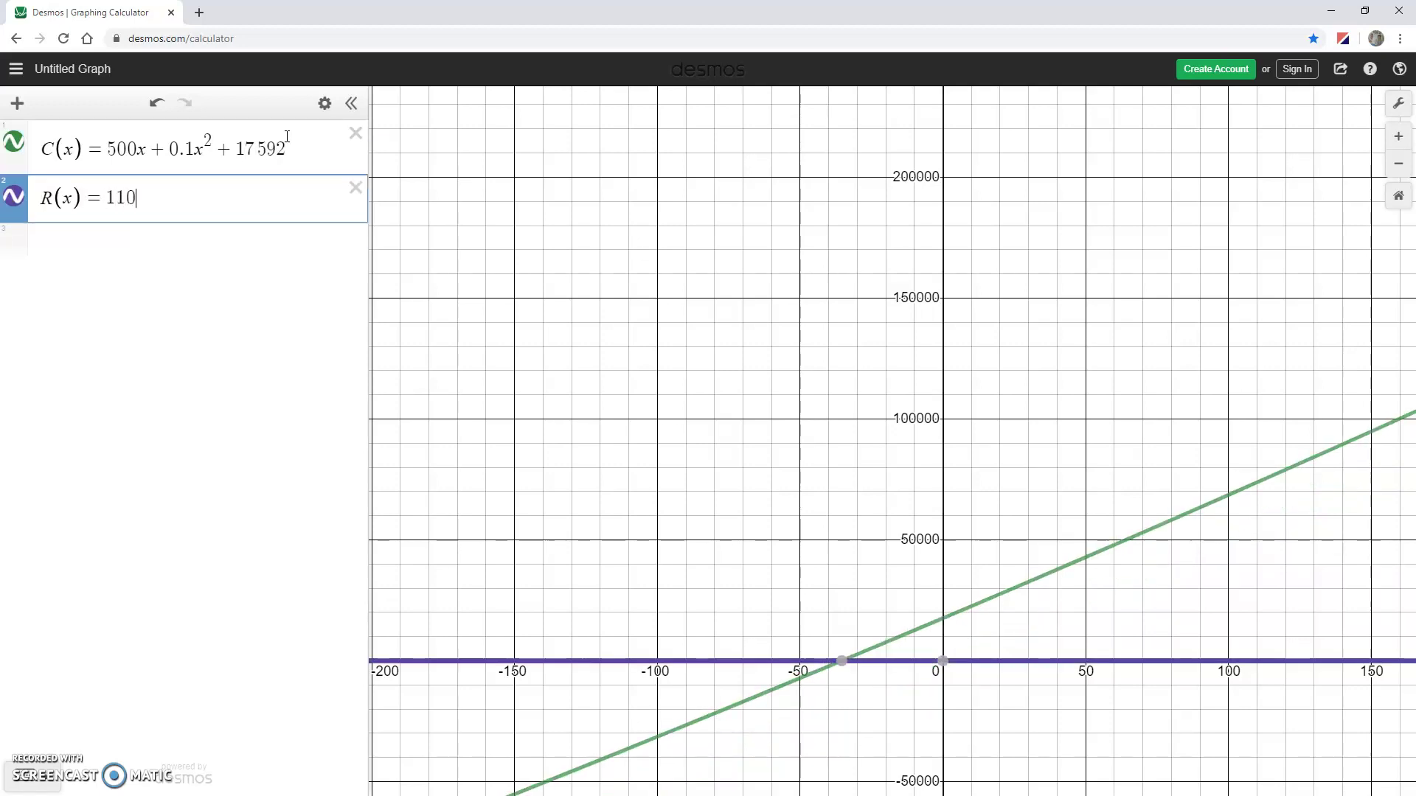
text(1x^2)
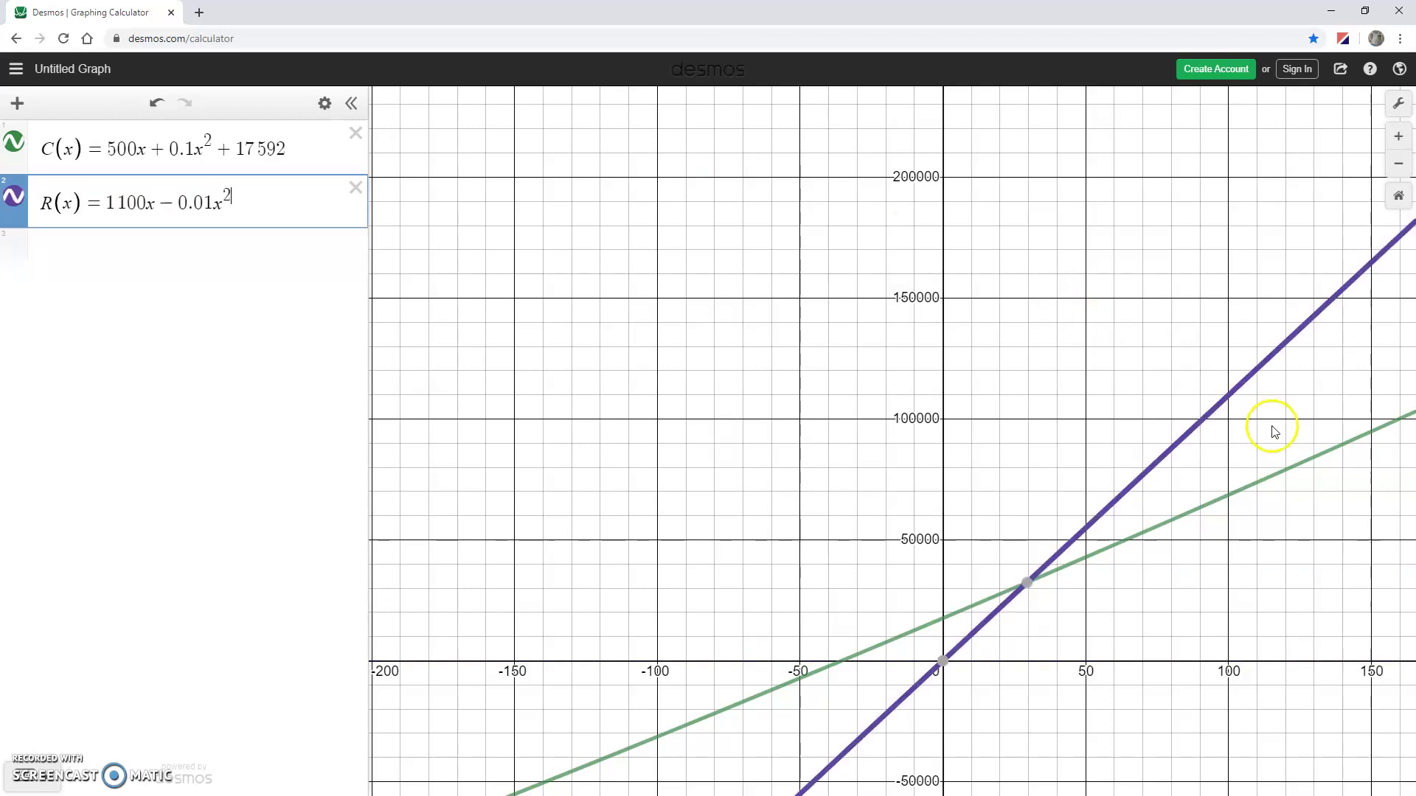
scroll(1268, 431, down, 3)
Zoom out and pan until both intersections of the cost and revenue curves are visible.
drag(1296, 512, 1007, 435)
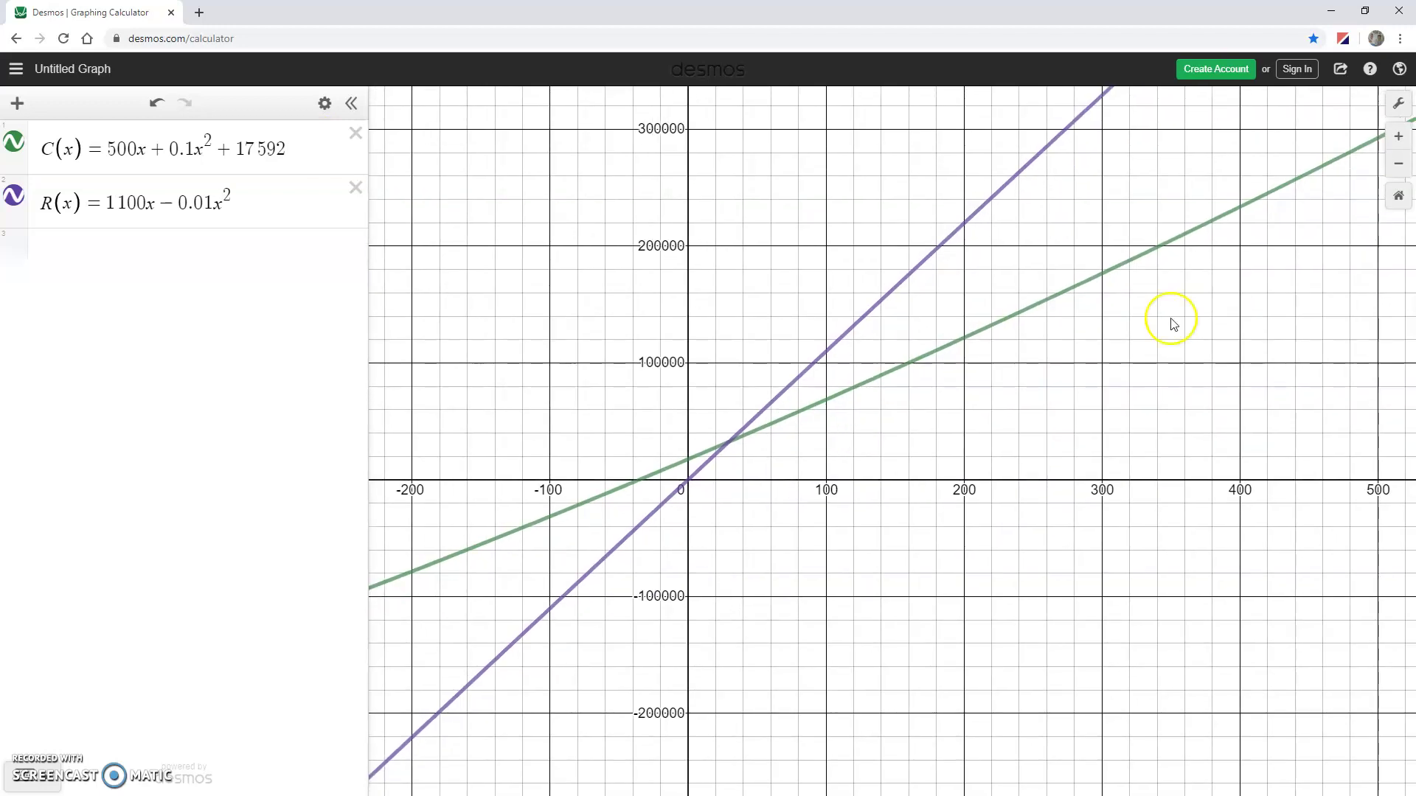
scroll(1170, 320, down, 6)
scroll(1183, 338, down, 2)
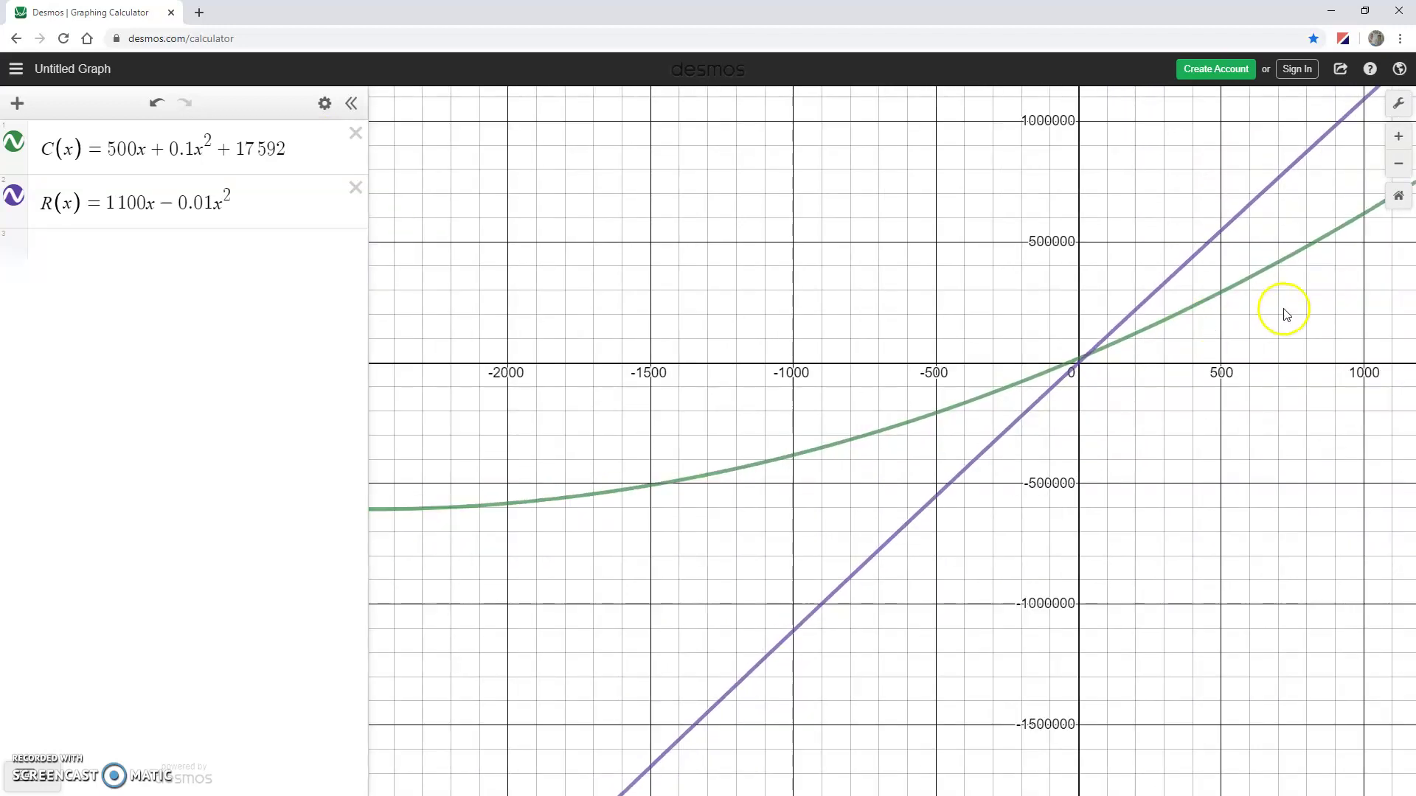
drag(1281, 307, 892, 506)
scroll(1082, 383, down, 3)
scroll(1081, 383, down, 4)
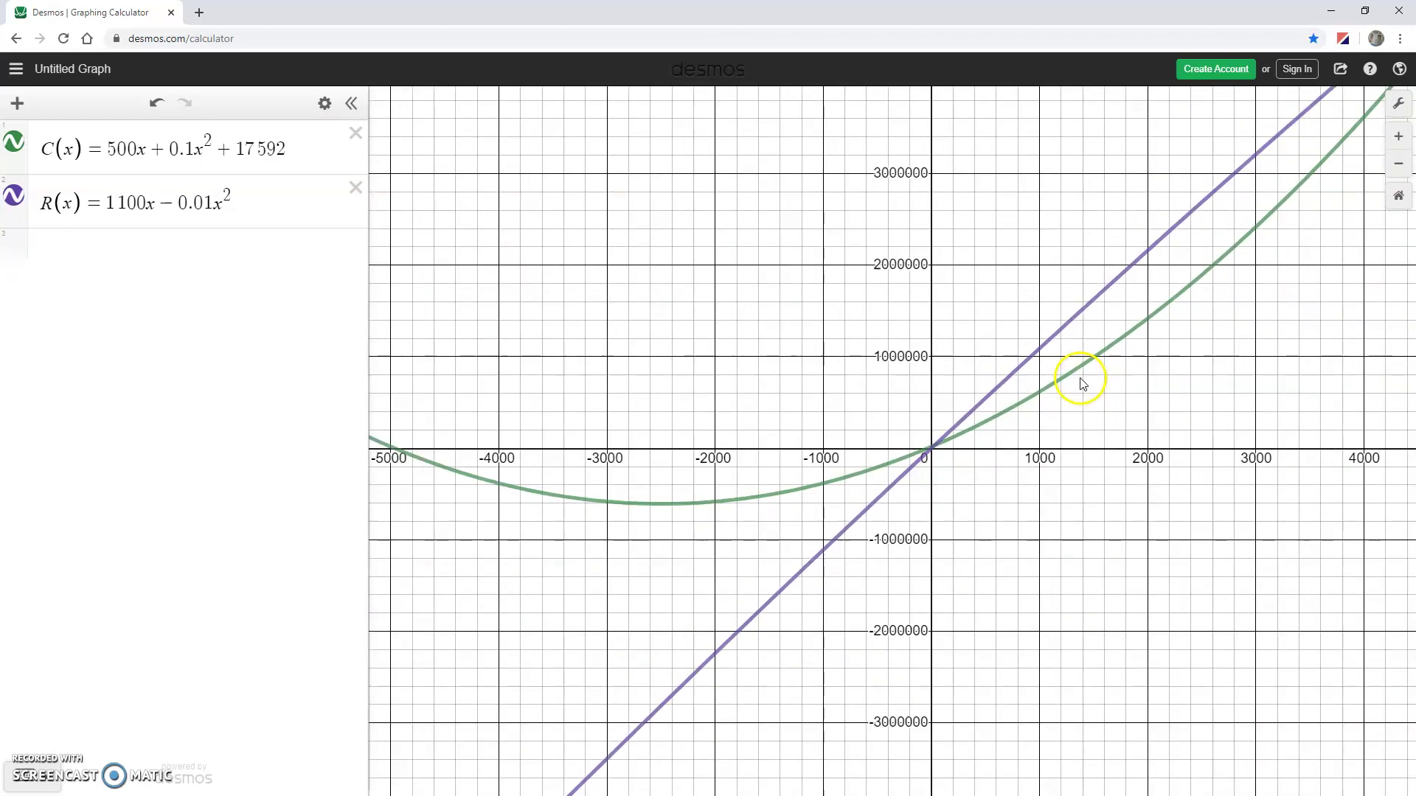
drag(1303, 290, 1059, 413)
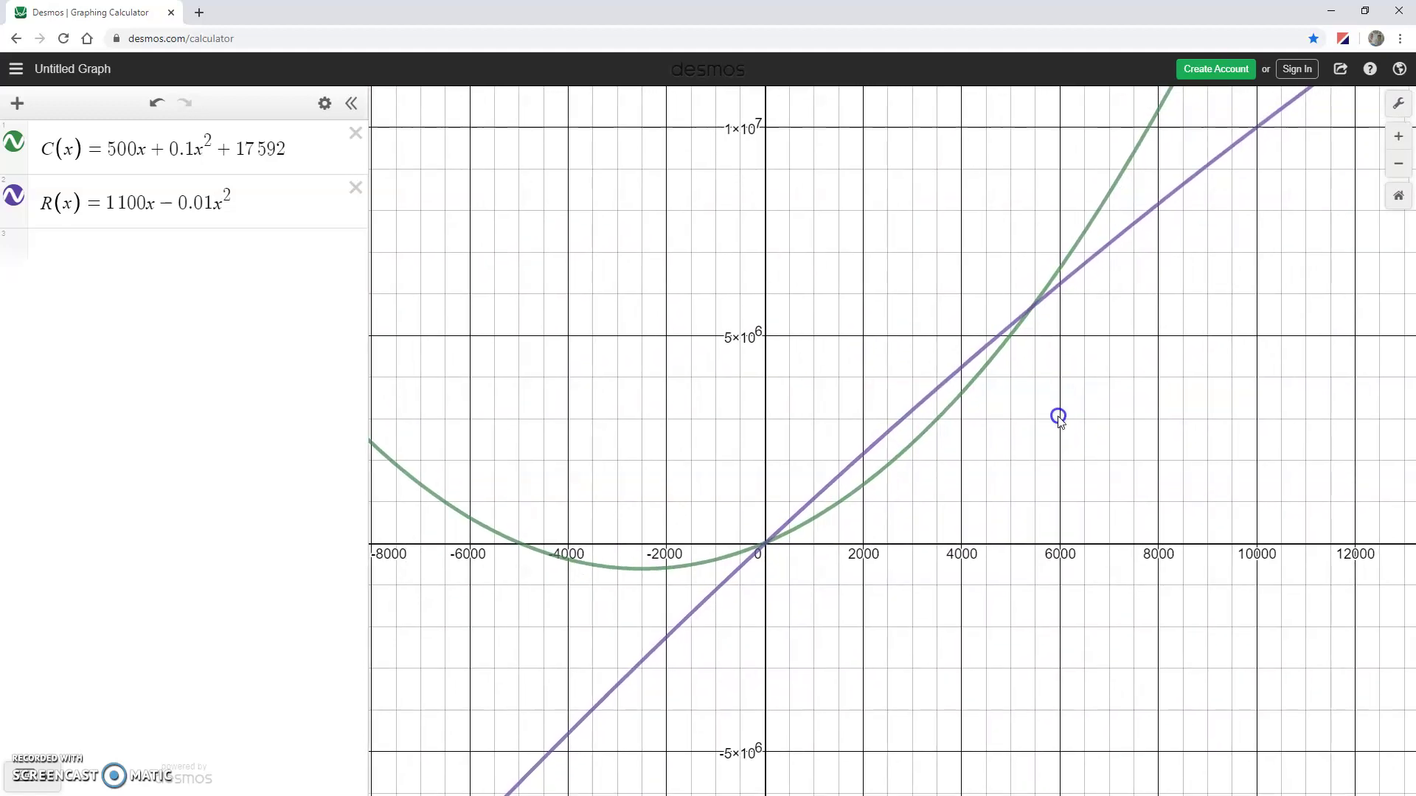
Read the intersections at x = 29.479 and x = 5425.066, then return to LectureNotes.
click(769, 542)
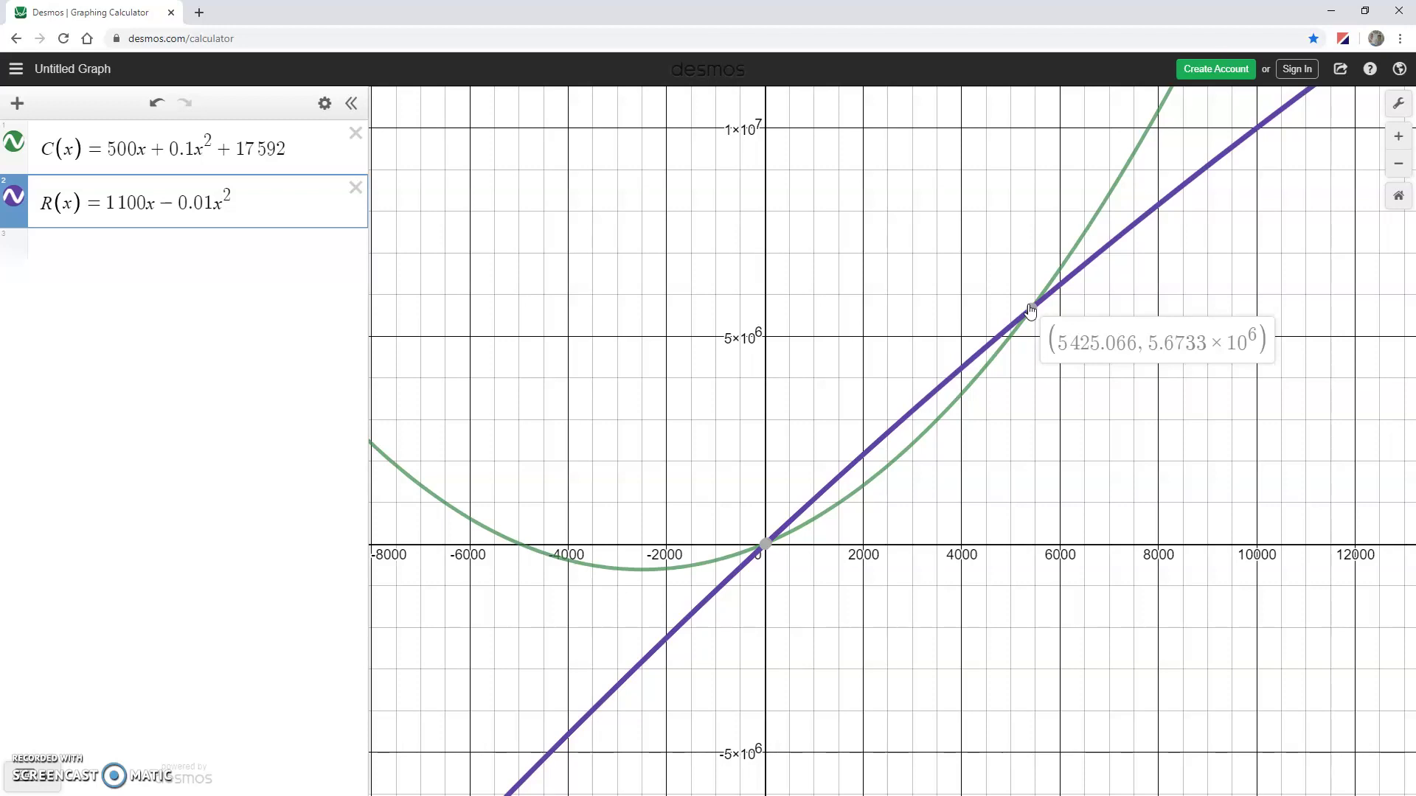
click(767, 544)
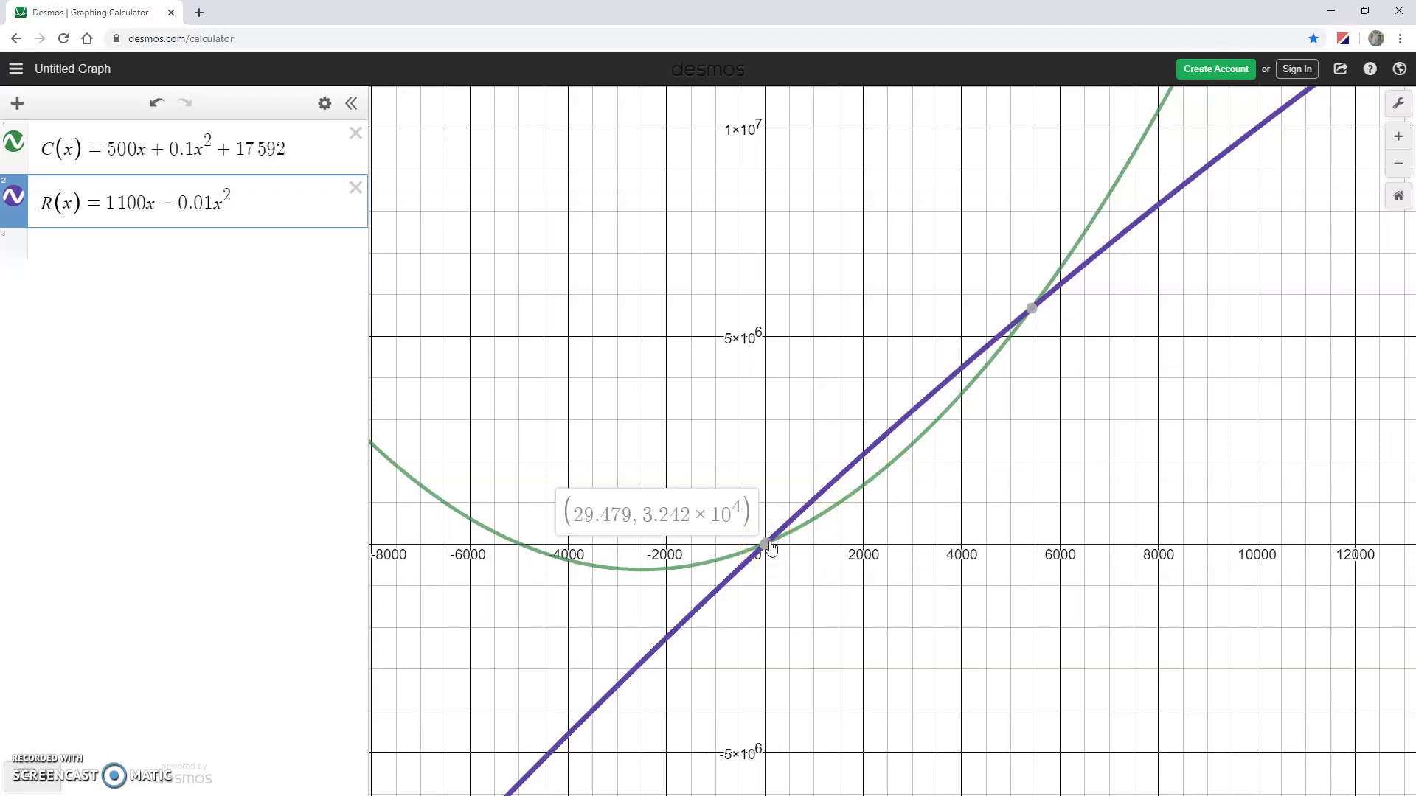
click(768, 544)
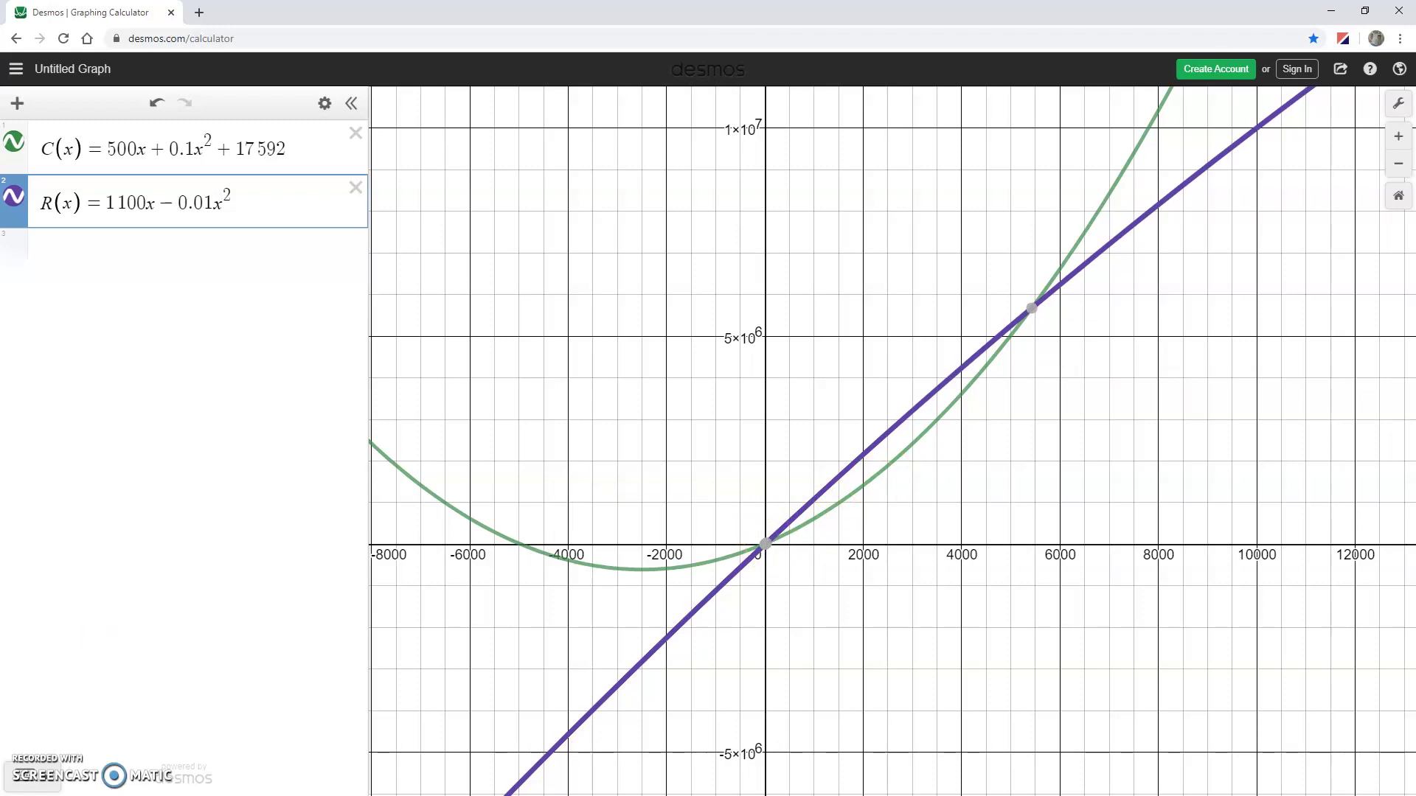
key(alt+Tab)
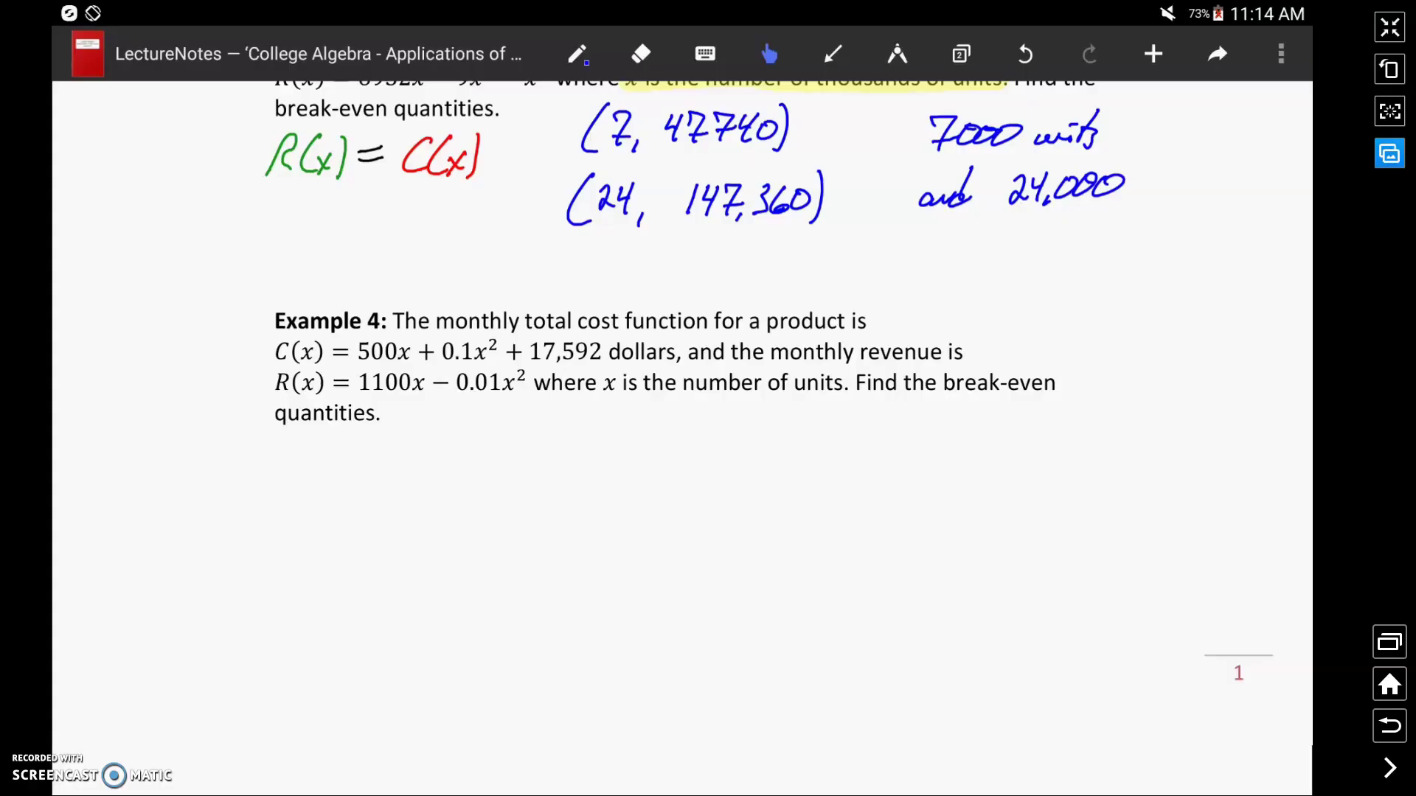
Write '29 units or 5,425 units' with the pen under Example 4.
click(577, 53)
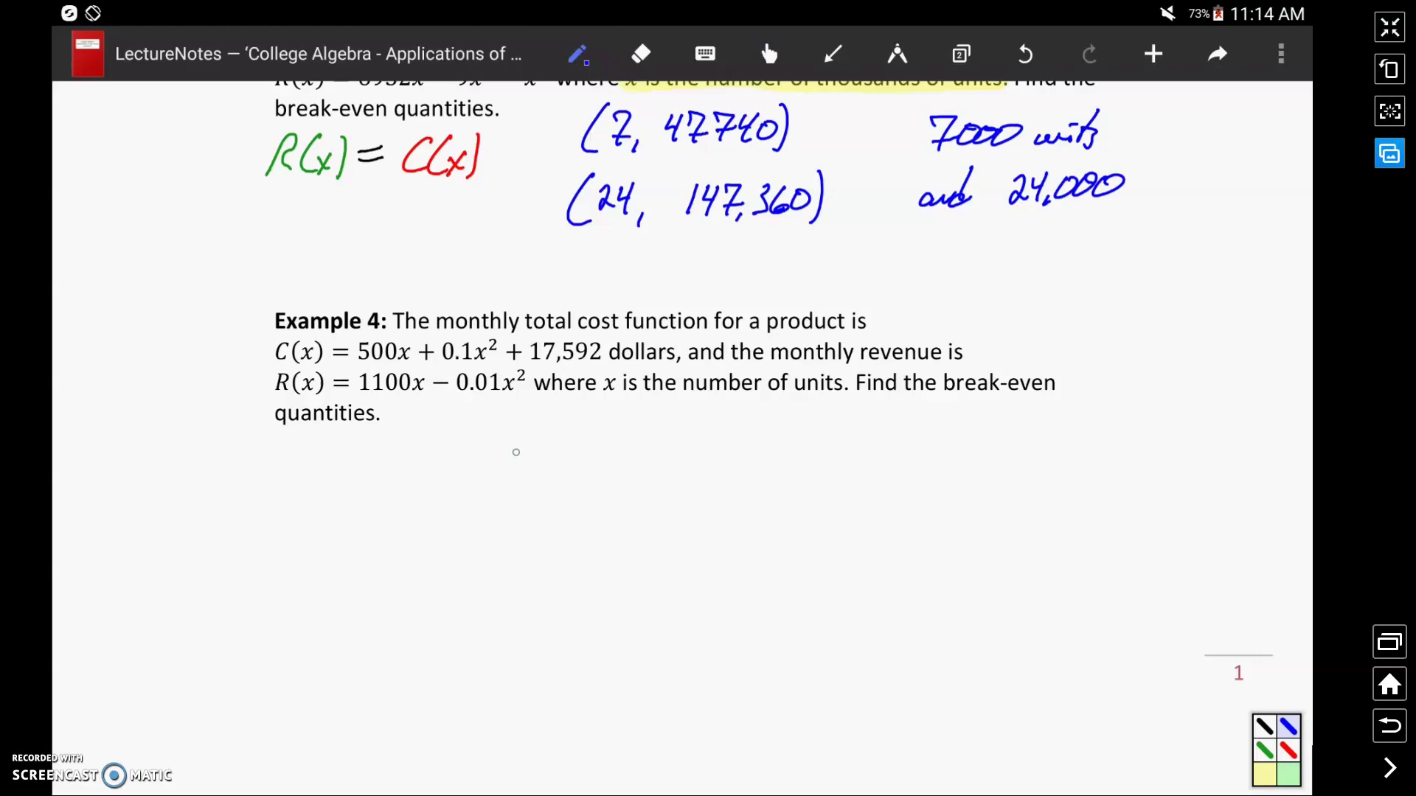
mouse_move(517, 444)
mouse_down()
mouse_move(520, 466)
mouse_move(537, 466)
mouse_up()
mouse_move(555, 441)
mouse_down()
mouse_move(547, 467)
mouse_move(616, 463)
mouse_move(640, 429)
mouse_move(634, 467)
mouse_up()
mouse_move(679, 457)
mouse_down()
mouse_move(761, 451)
mouse_move(757, 465)
mouse_move(795, 437)
mouse_up()
mouse_move(786, 462)
mouse_down()
mouse_move(816, 449)
mouse_move(812, 467)
mouse_up()
mouse_move(822, 439)
mouse_down()
mouse_move(826, 463)
mouse_move(843, 460)
mouse_up()
mouse_move(853, 437)
mouse_down()
mouse_move(848, 463)
mouse_move(882, 432)
mouse_move(909, 460)
mouse_move(951, 421)
mouse_move(941, 463)
mouse_up()
drag(934, 446, 956, 467)
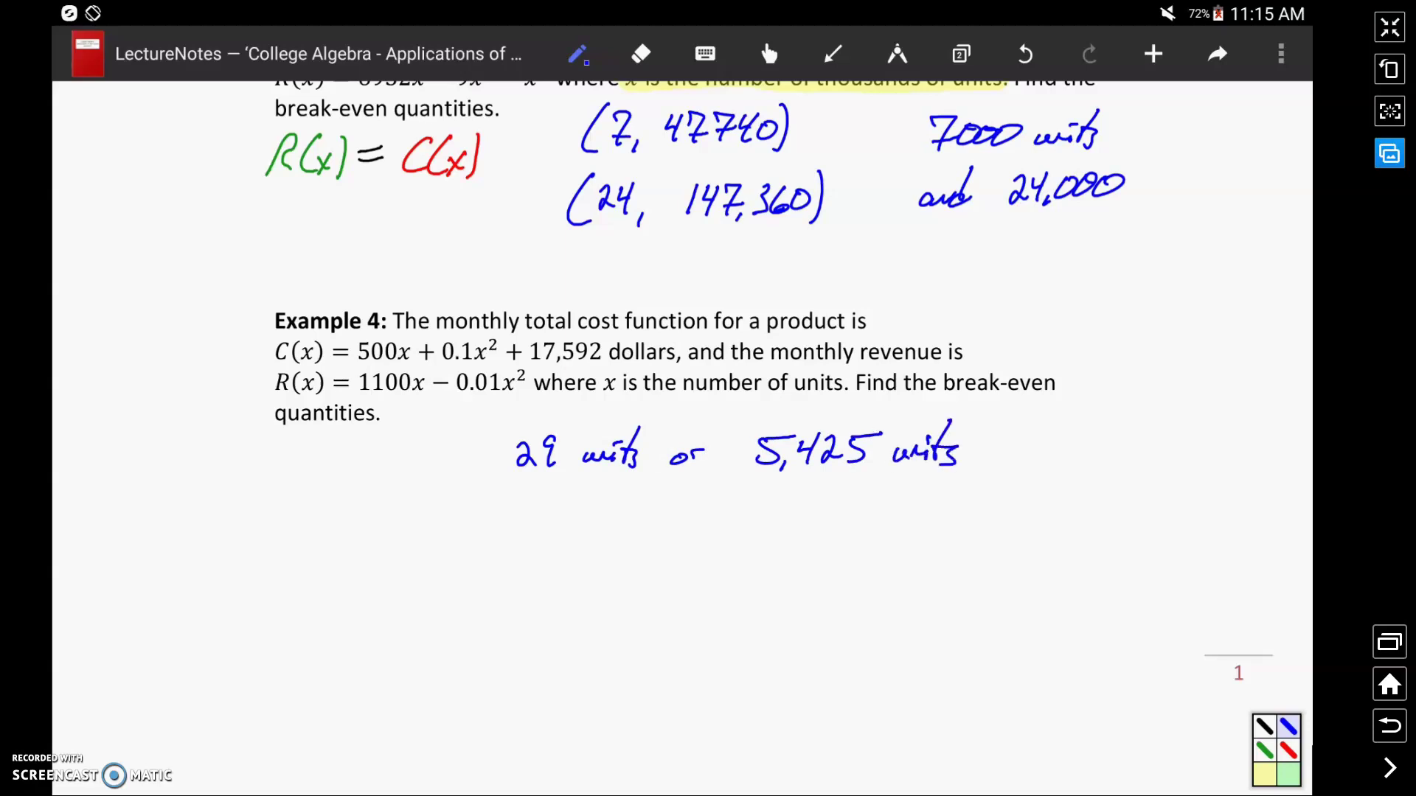
Pan the page up toward Example 3 and select the laser pointer.
click(769, 53)
scroll(789, 438, up, 3)
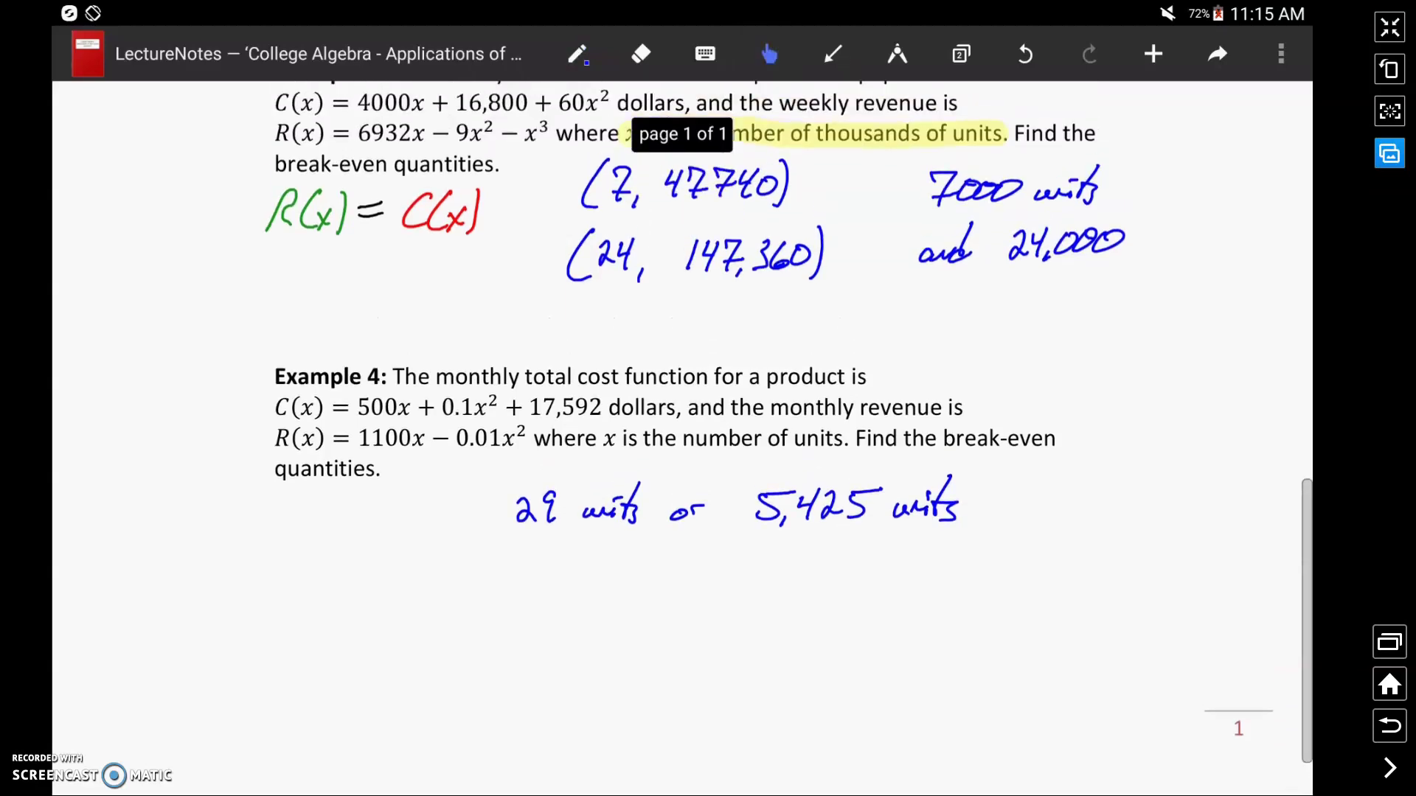
click(833, 53)
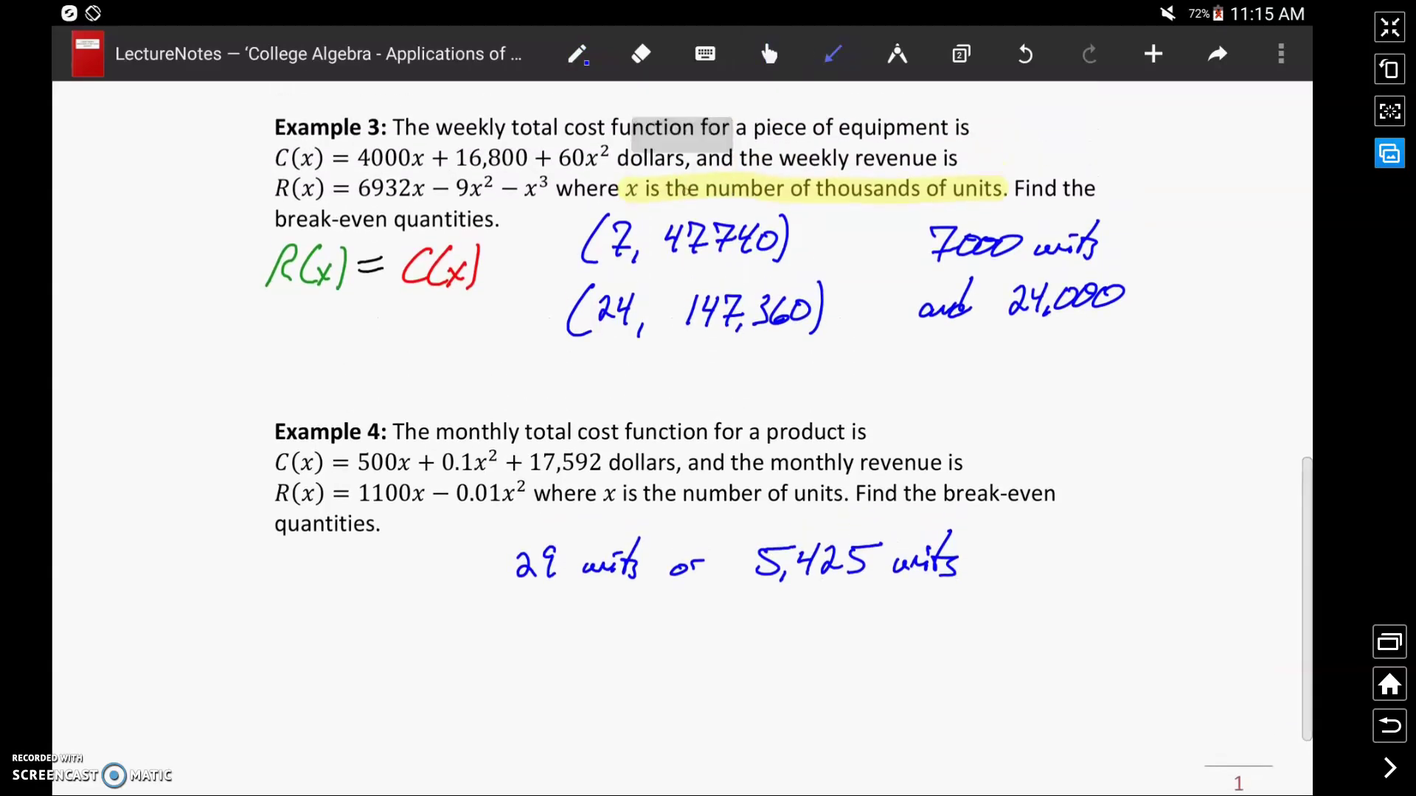